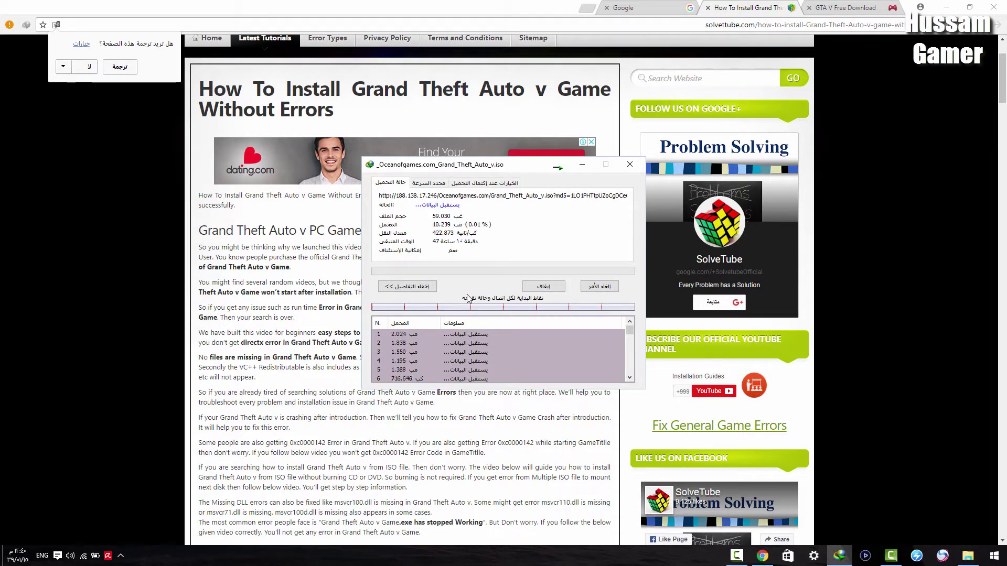
Cancel the Grand Theft Auto V ISO download and open PowerISO's official download page through a Google search for "power iso download"
click(611, 289)
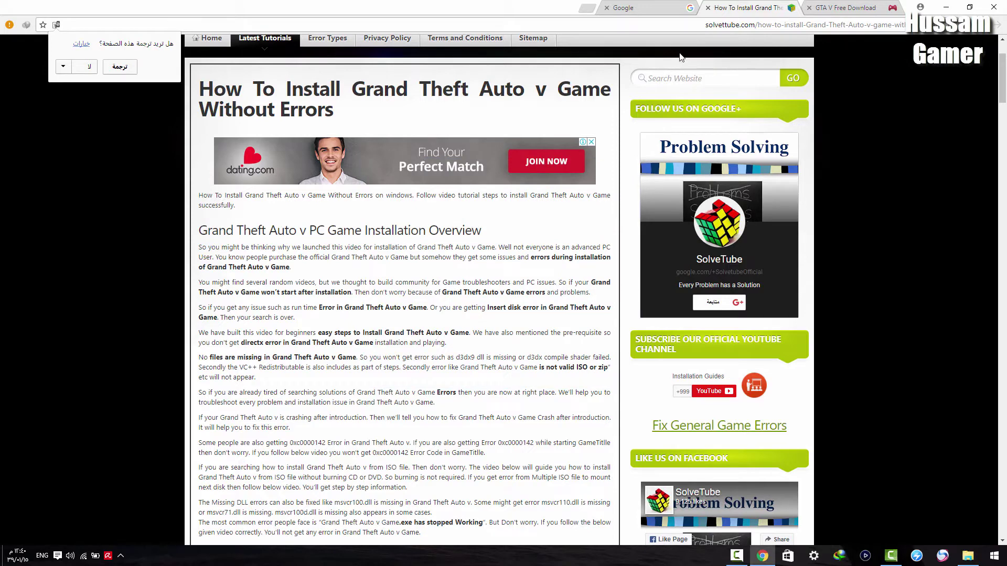
click(632, 10)
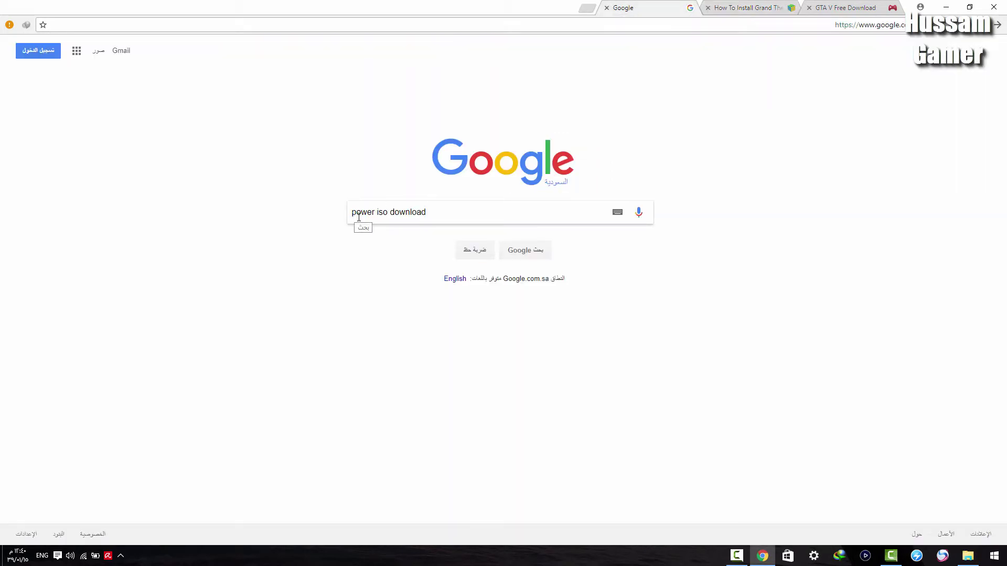
click(530, 250)
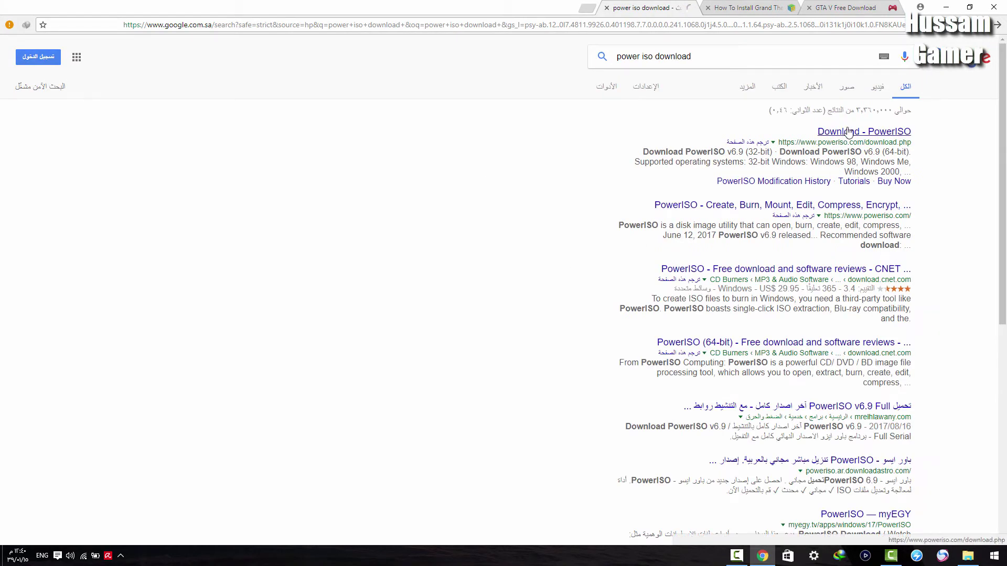
click(849, 132)
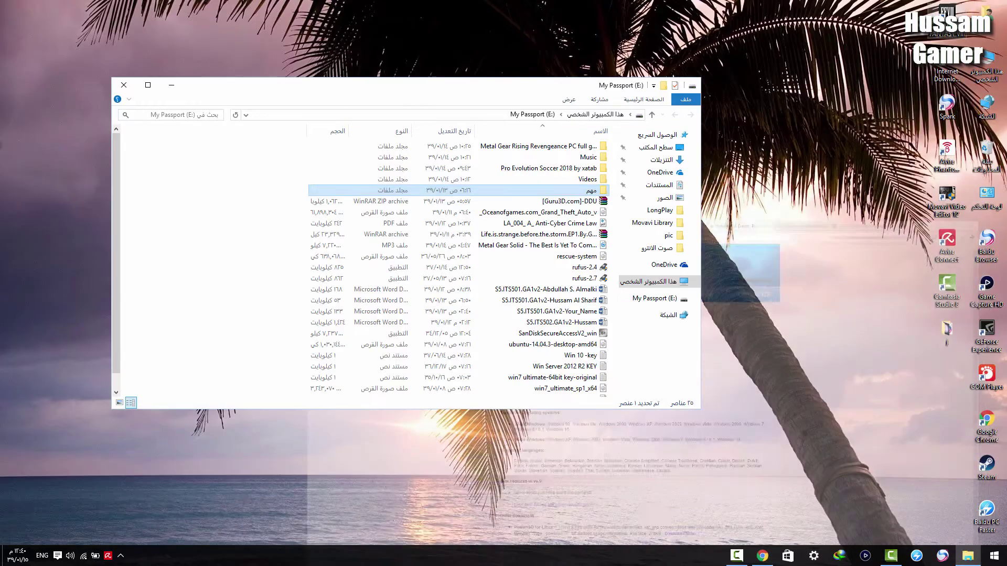
Check the computer's system properties for the Windows edition and the system type, and close them
right_click(986, 59)
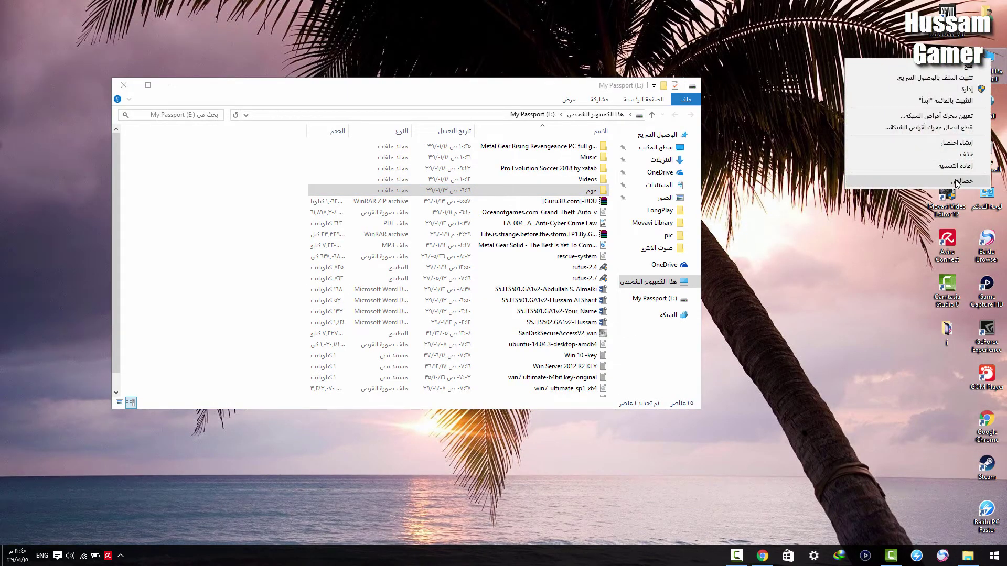
click(961, 181)
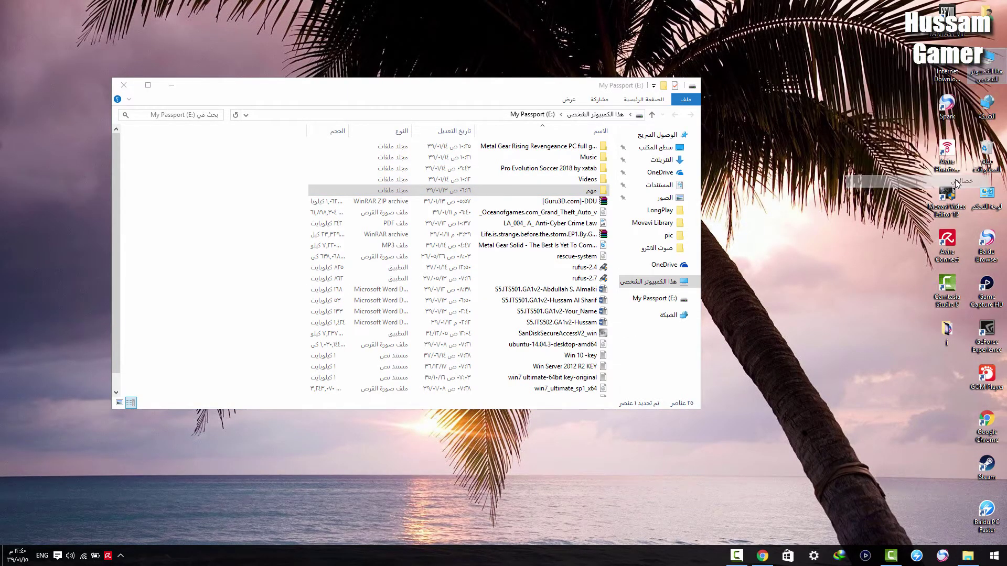
click(251, 117)
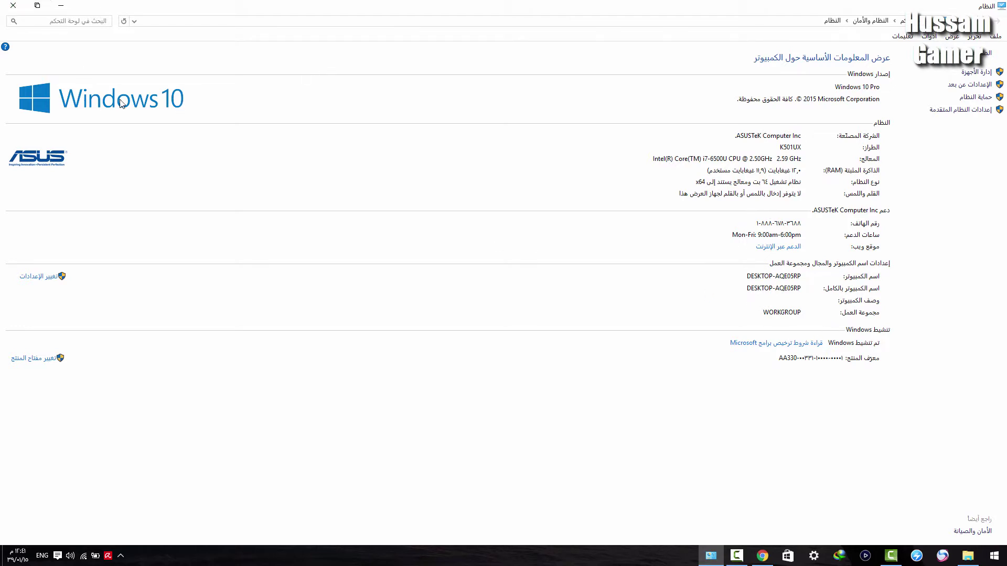
click(10, 5)
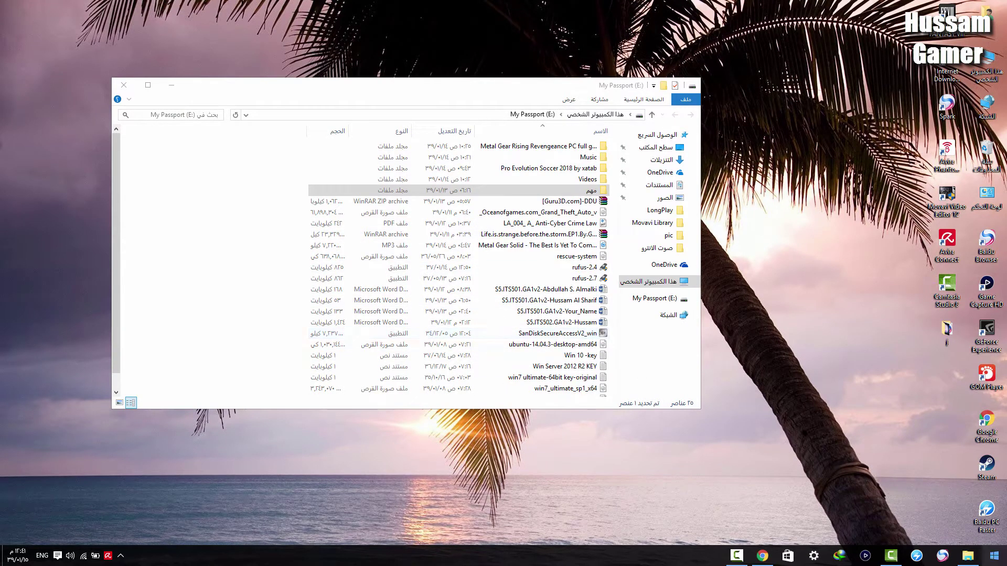
Download the 64-bit version of PowerISO v6.9 from its download page in Chrome and minimize the browser
click(763, 556)
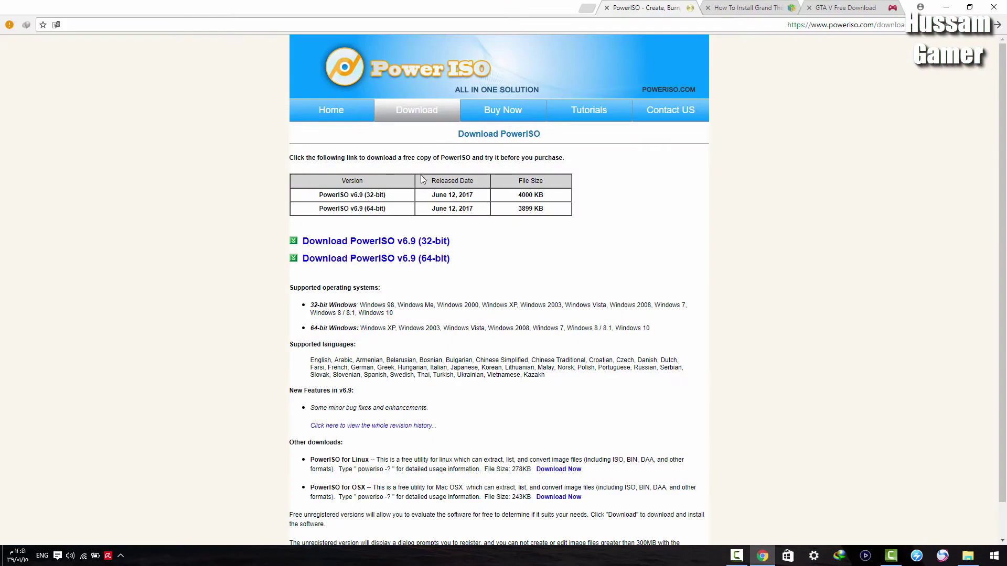
click(399, 263)
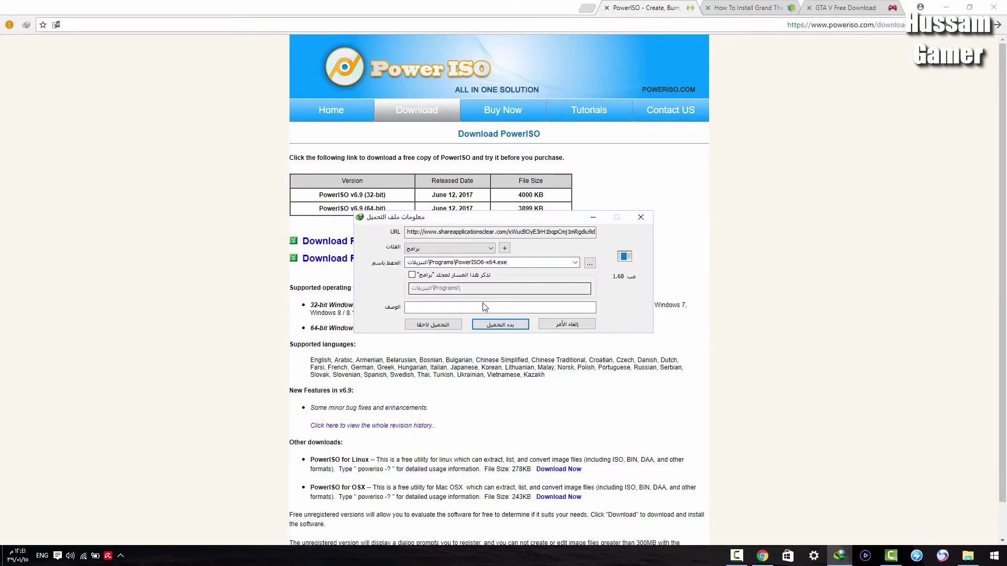
click(499, 325)
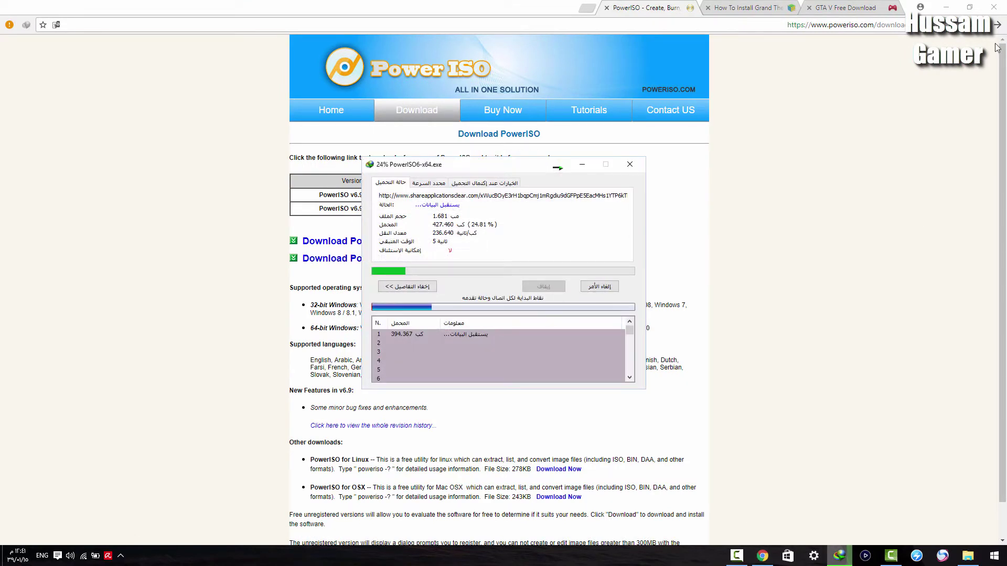
click(953, 6)
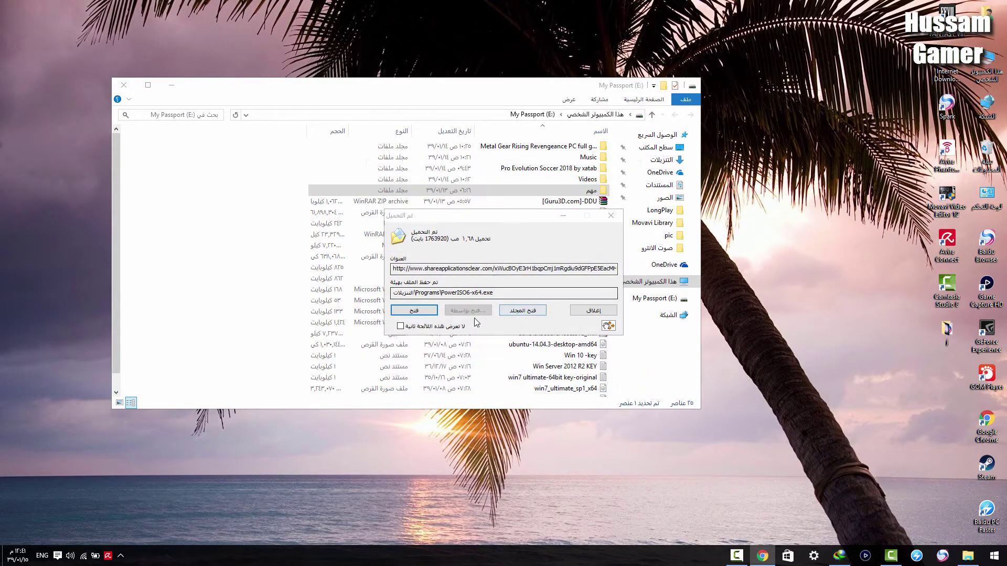
Run the downloaded PowerISO6-x64.exe installer and decline the Avast Antivirus offer
click(429, 314)
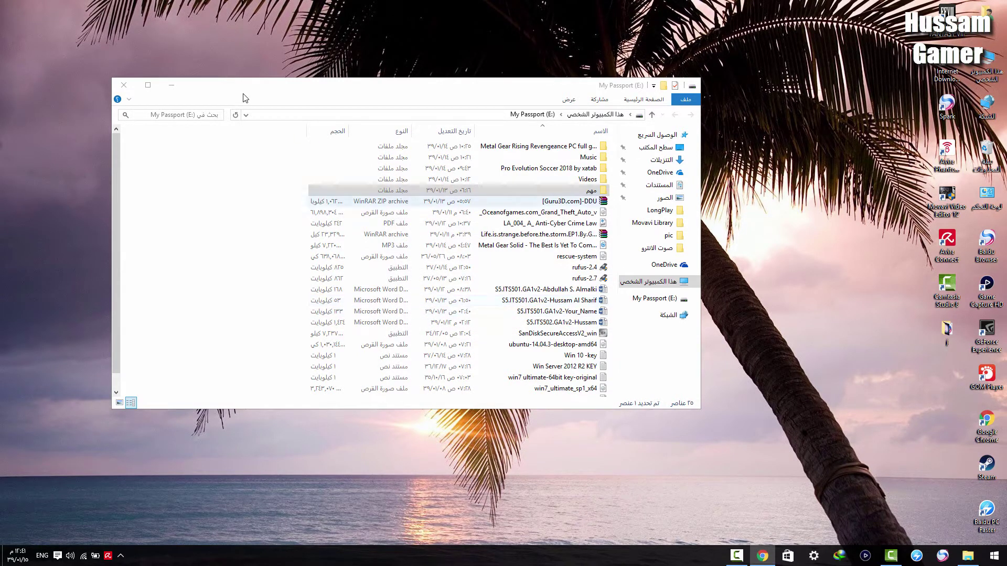
click(171, 84)
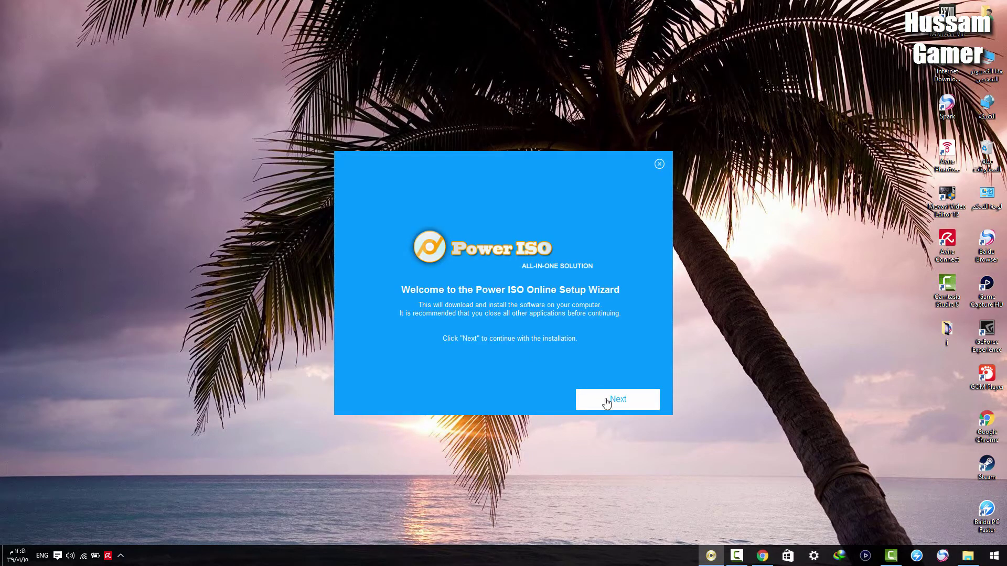
click(606, 403)
click(602, 405)
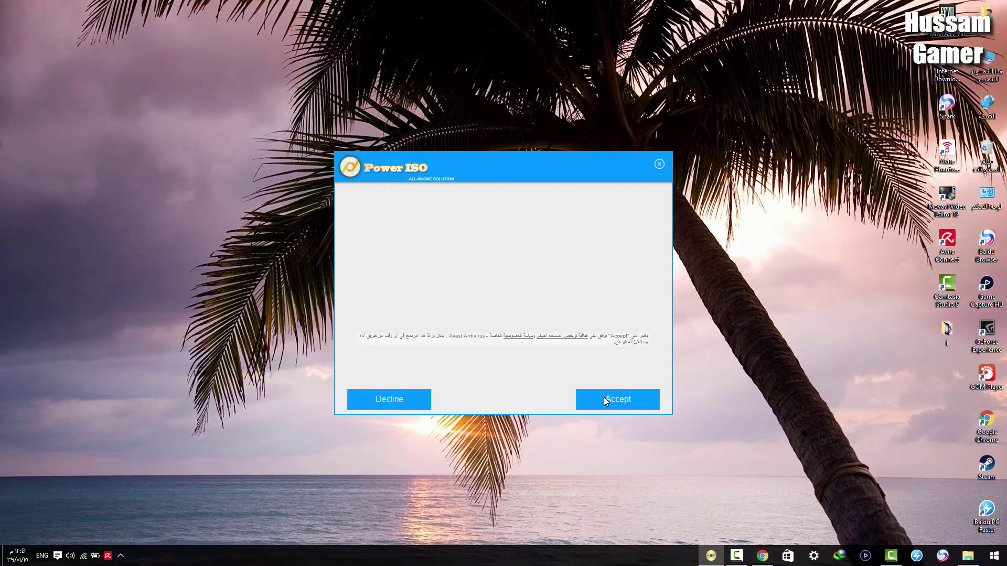
click(421, 405)
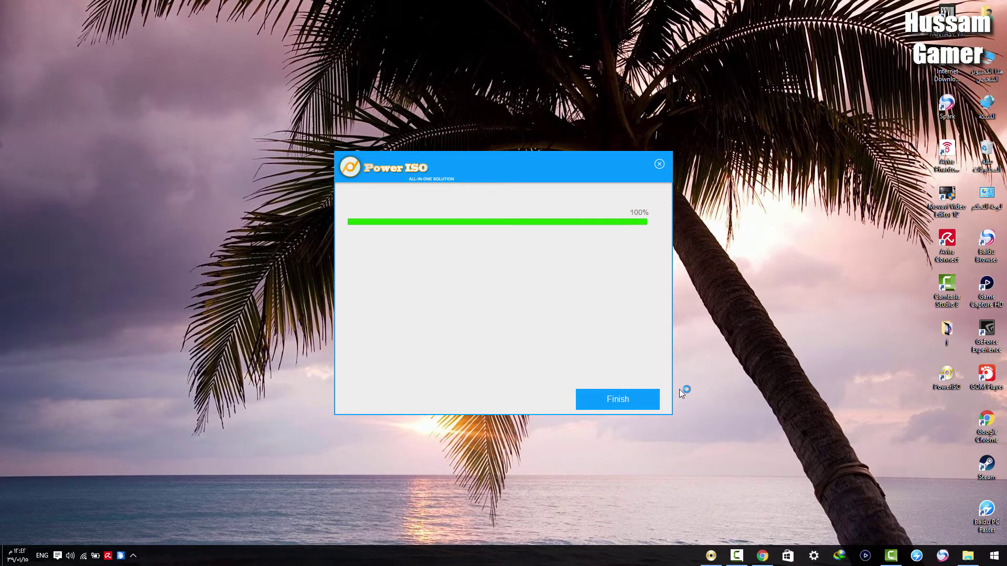
Finish the PowerISO setup with launch on exit enabled, and close the program after continuing without registration
click(645, 399)
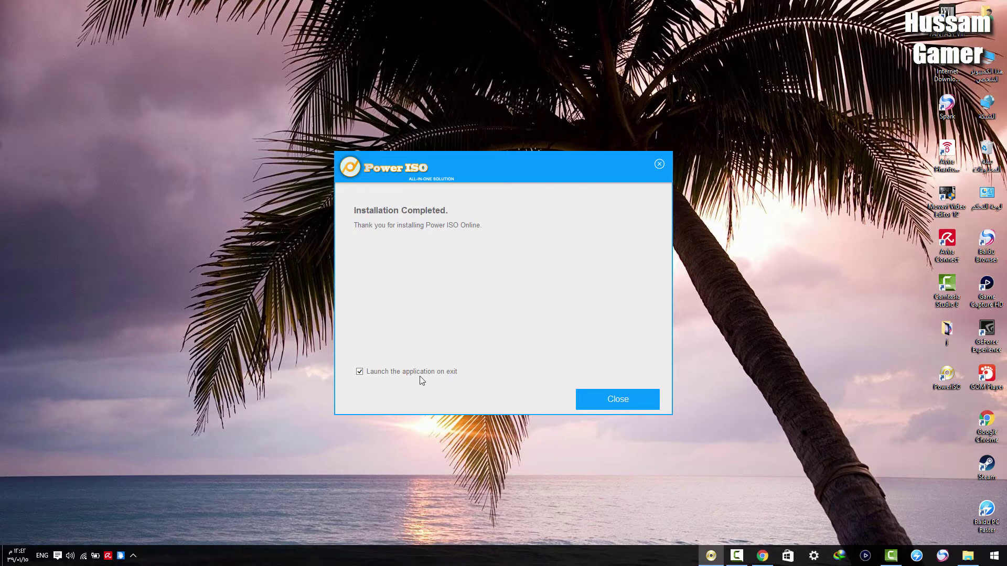
click(603, 404)
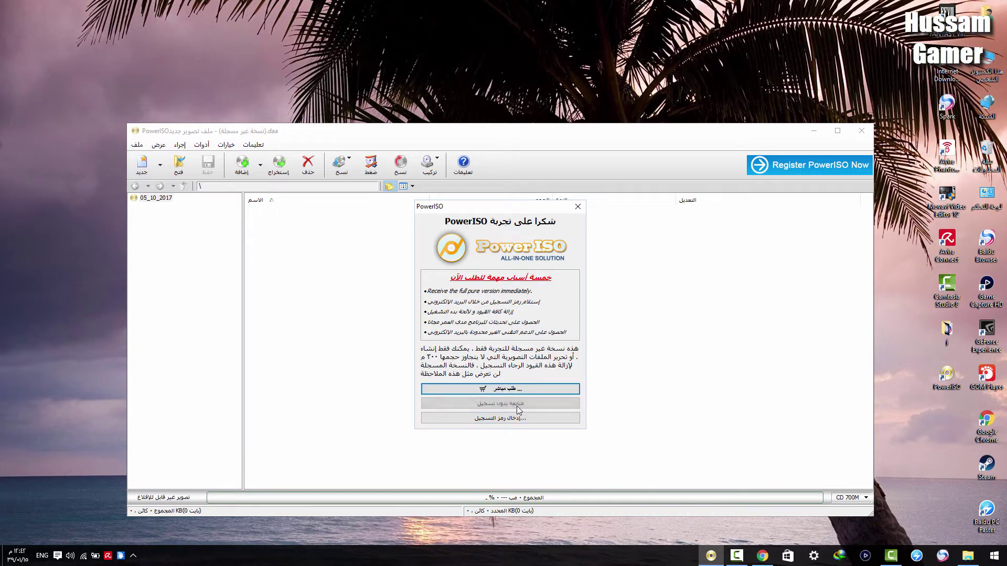
click(513, 404)
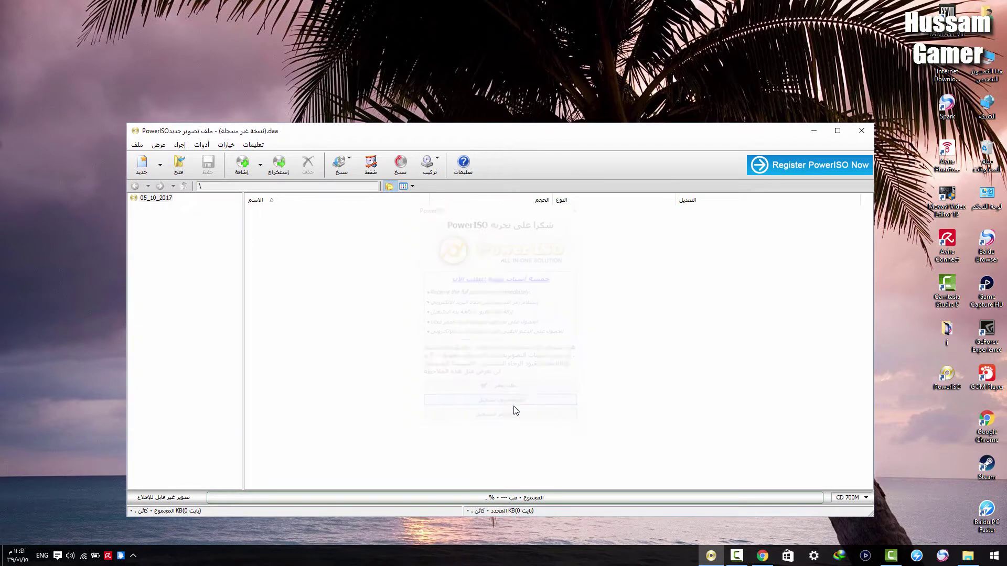
click(861, 131)
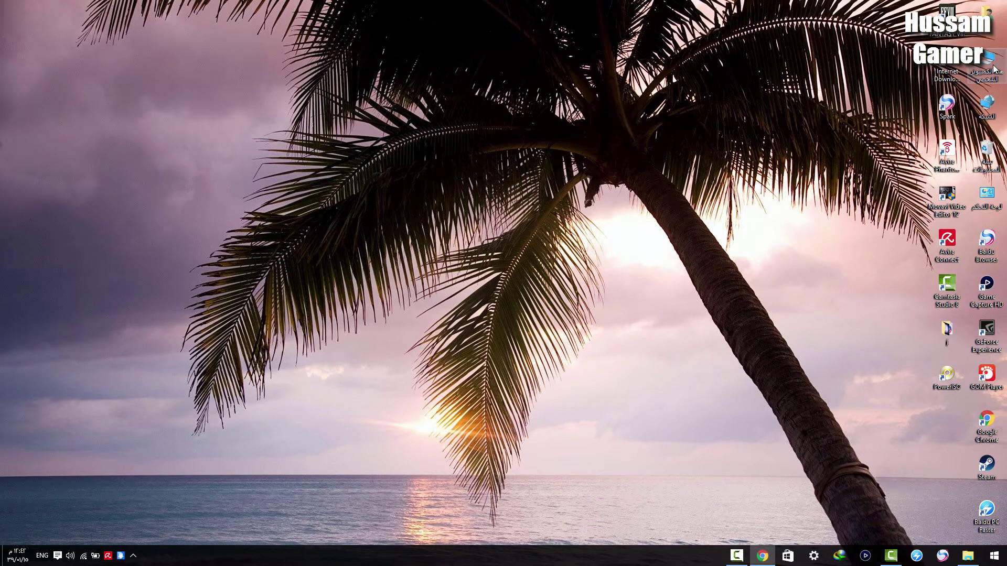
Try to set the number of PowerISO virtual drives to 1 from the _Oceanofgames.com_Grand_Theft_Auto_v image on My Passport (E:)
click(967, 556)
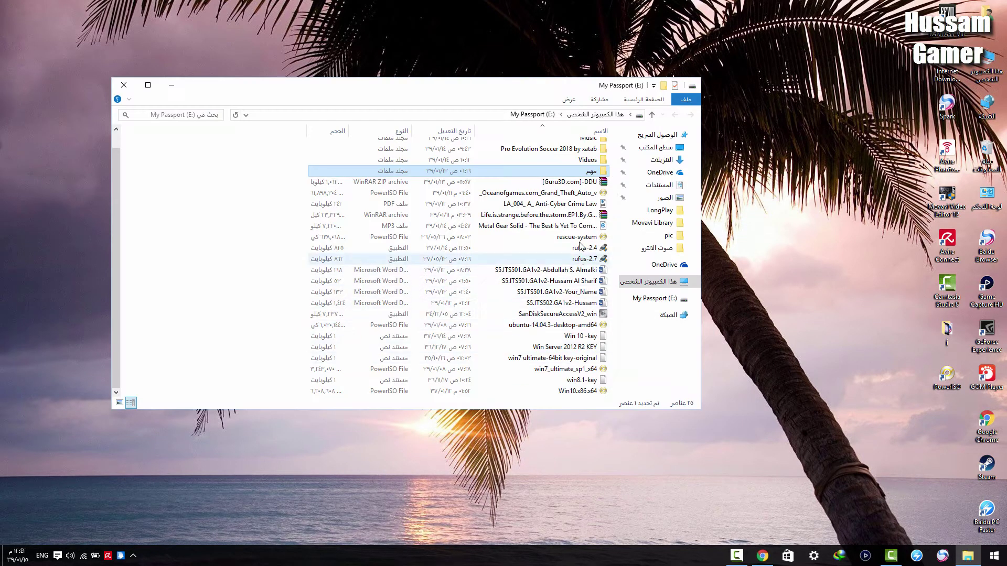
click(580, 194)
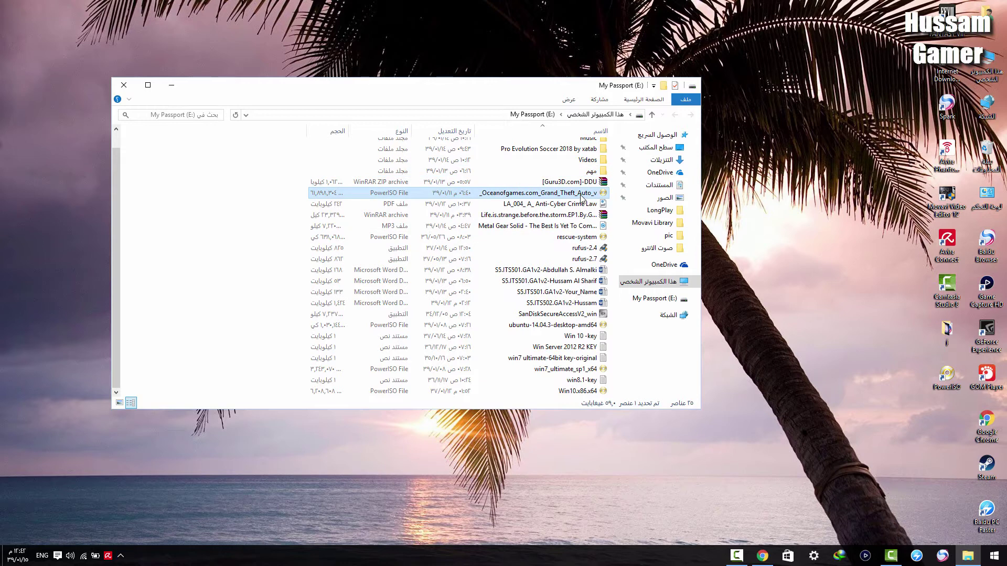
right_click(581, 198)
mouse_move(332, 343)
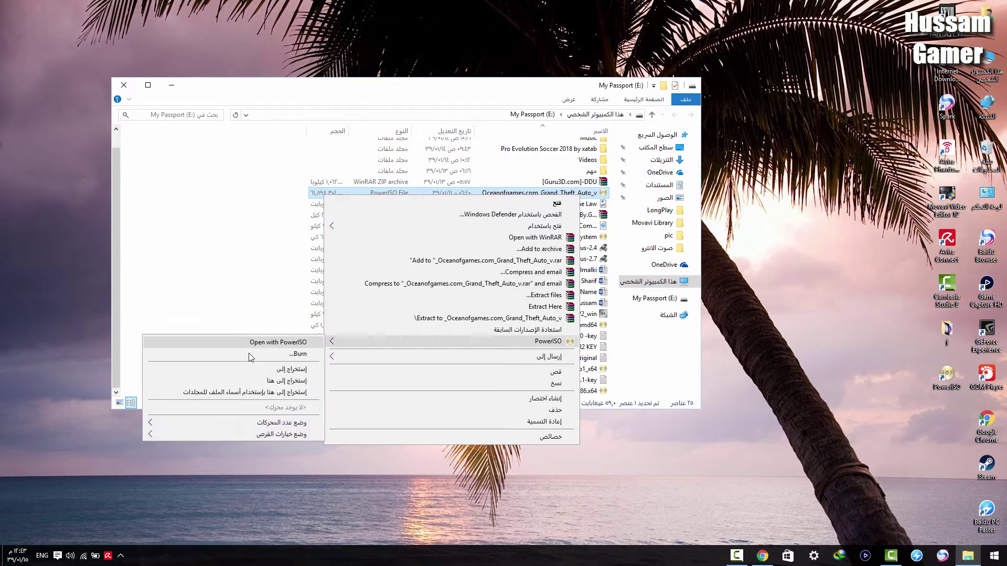
mouse_move(156, 422)
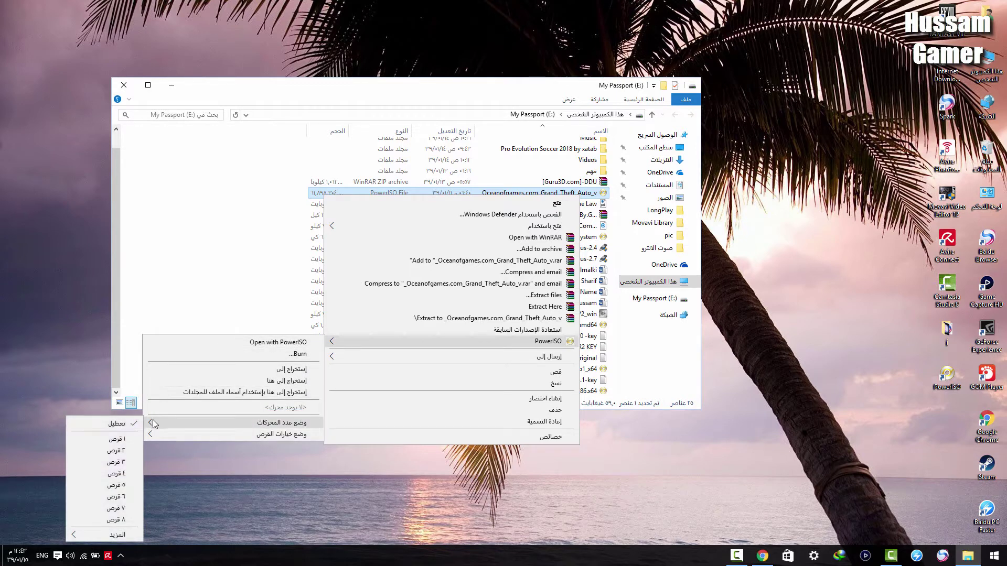
click(113, 439)
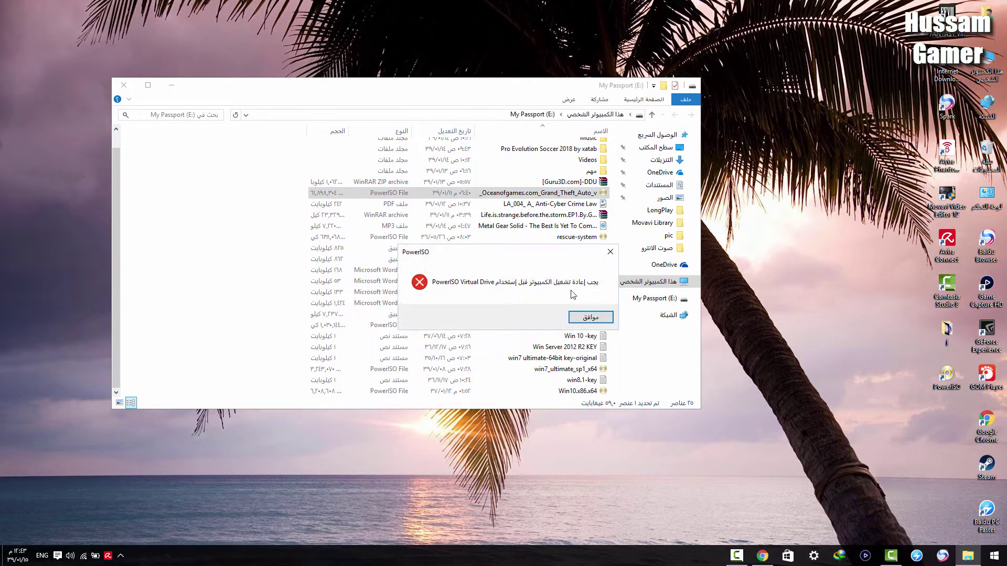
click(736, 555)
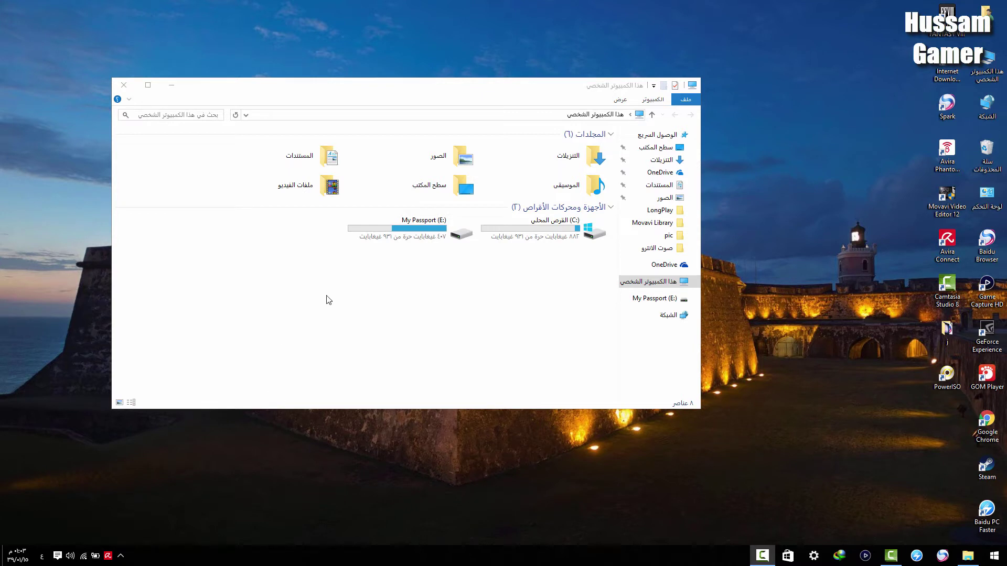
Set the number of PowerISO virtual drives to 1 using the options of the My Passport (E:) drive
right_click(442, 231)
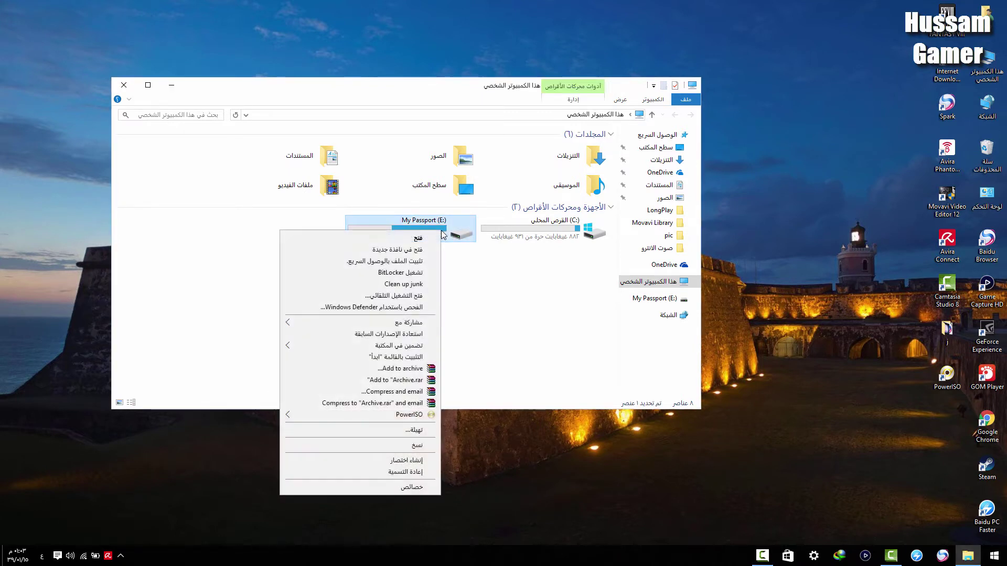
click(294, 415)
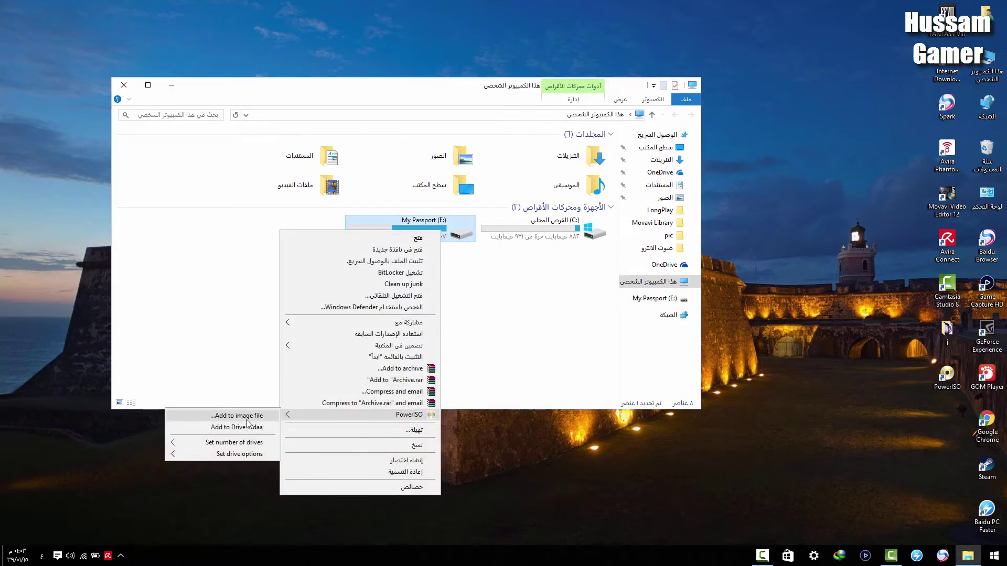
click(199, 443)
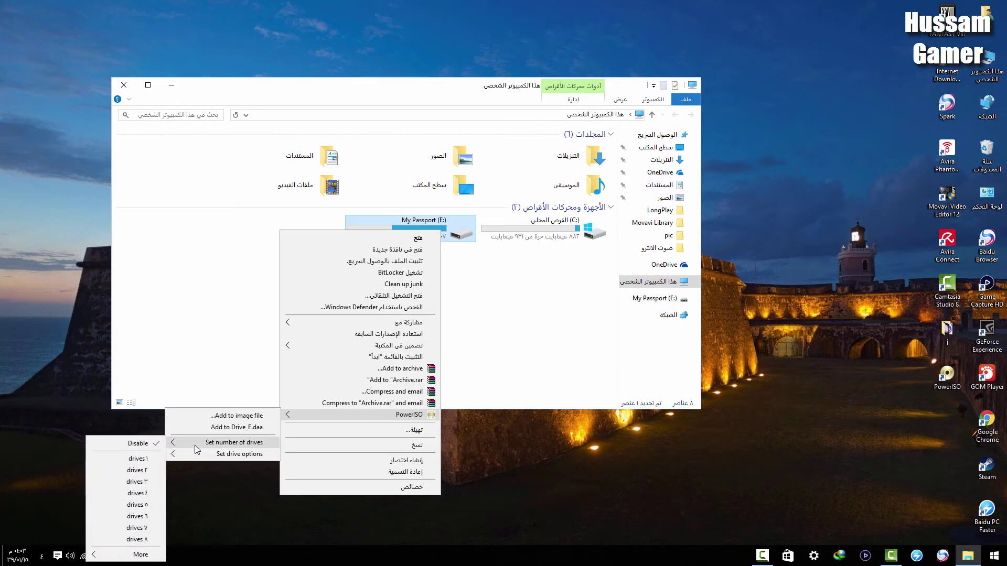
click(137, 459)
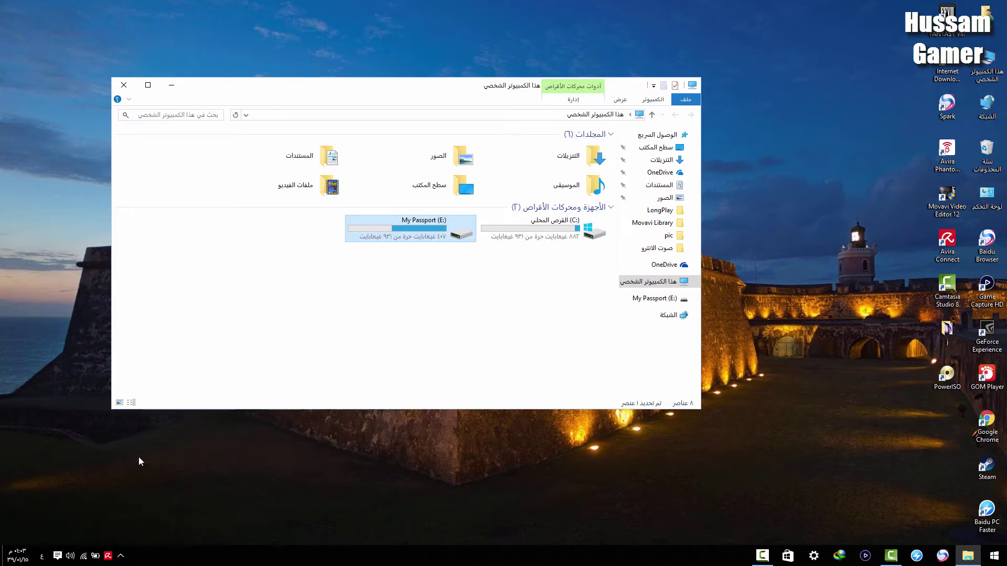
Mount the _Oceanofgames.com_Grand_Theft_Auto_v image from My Passport (E:) to the virtual drive D: with PowerISO
right_click(310, 223)
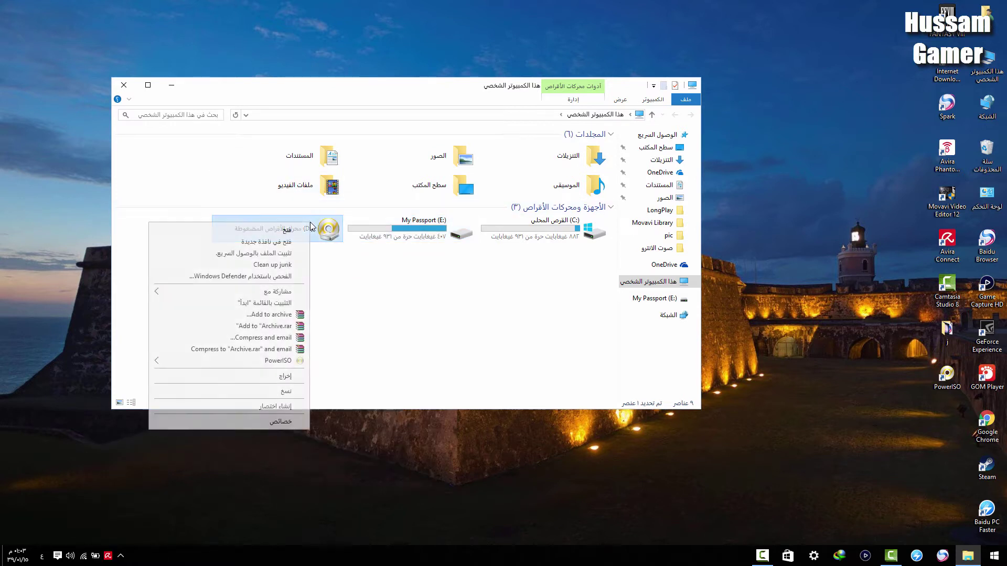
mouse_move(154, 364)
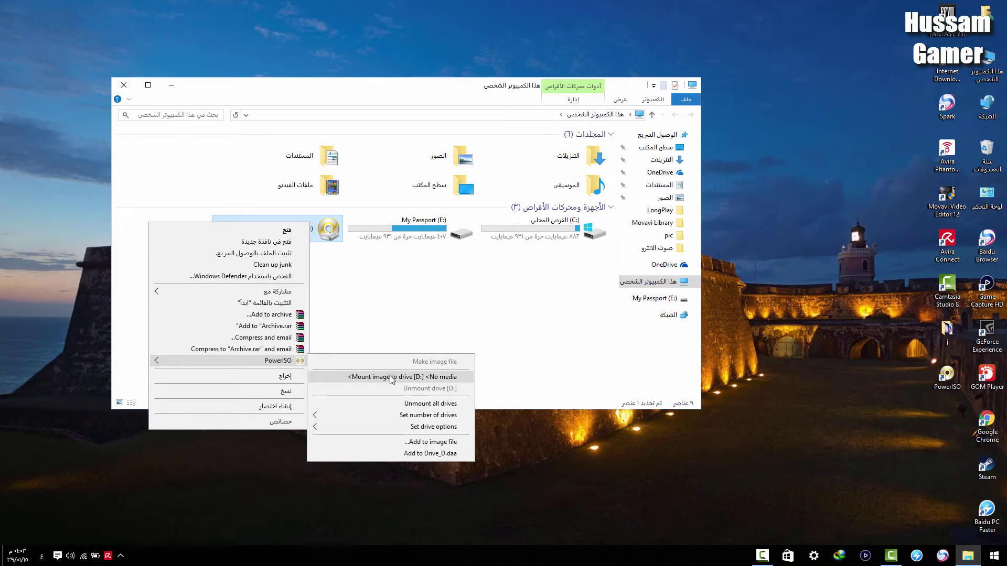
click(390, 378)
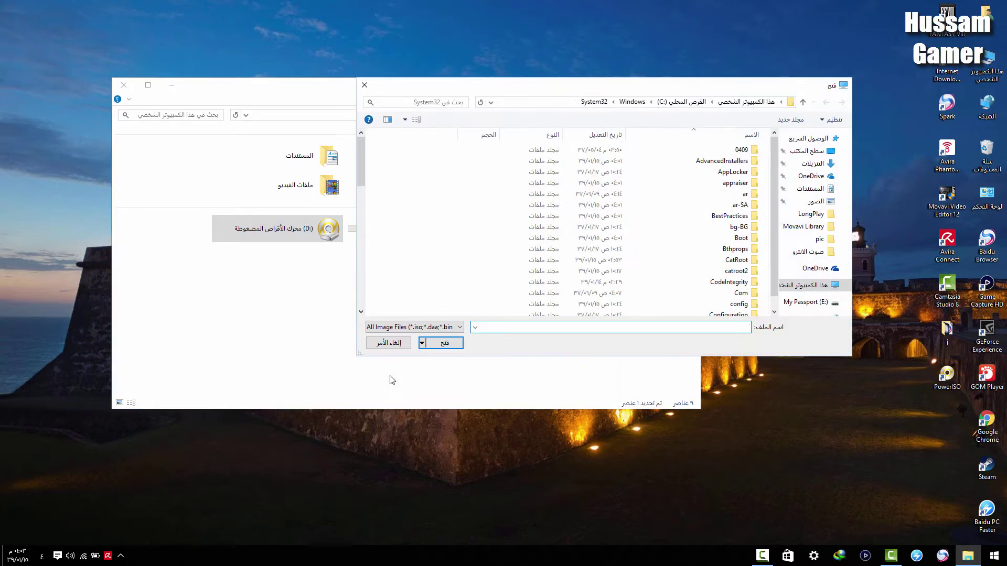
click(803, 302)
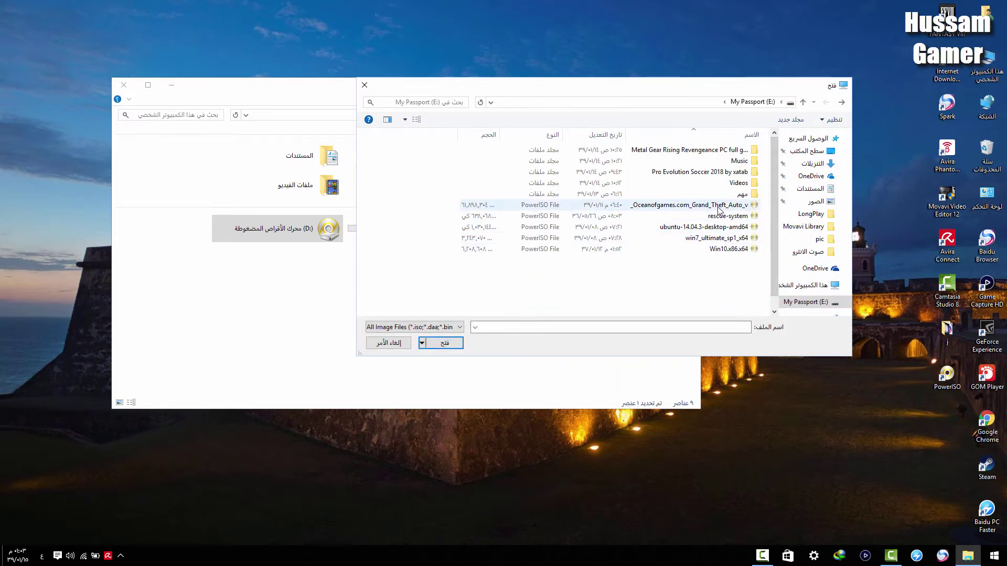
double_click(726, 205)
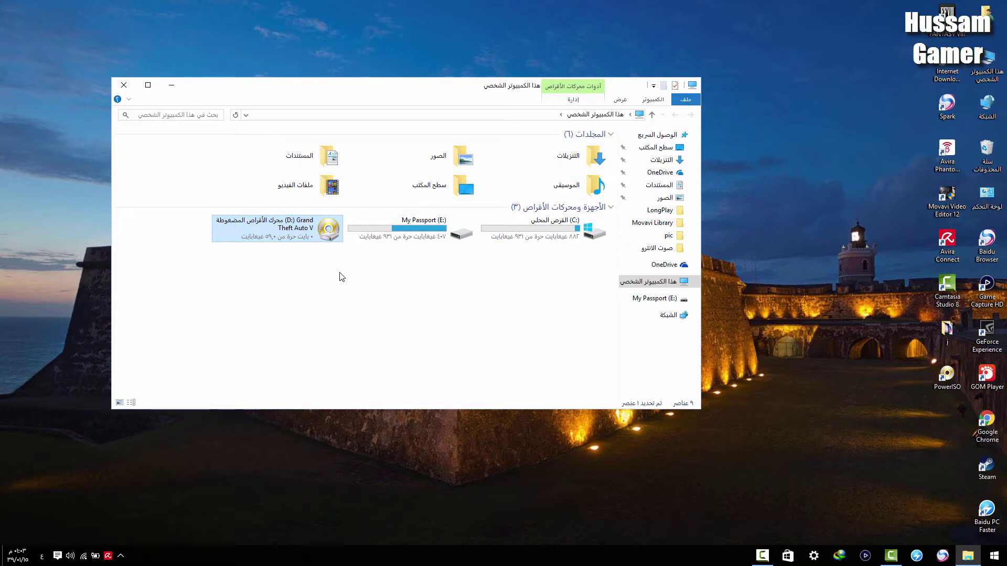
Open the mounted Grand Theft Auto V disc (D:), run its setup file and dismiss the developer support notice
right_click(276, 233)
click(247, 261)
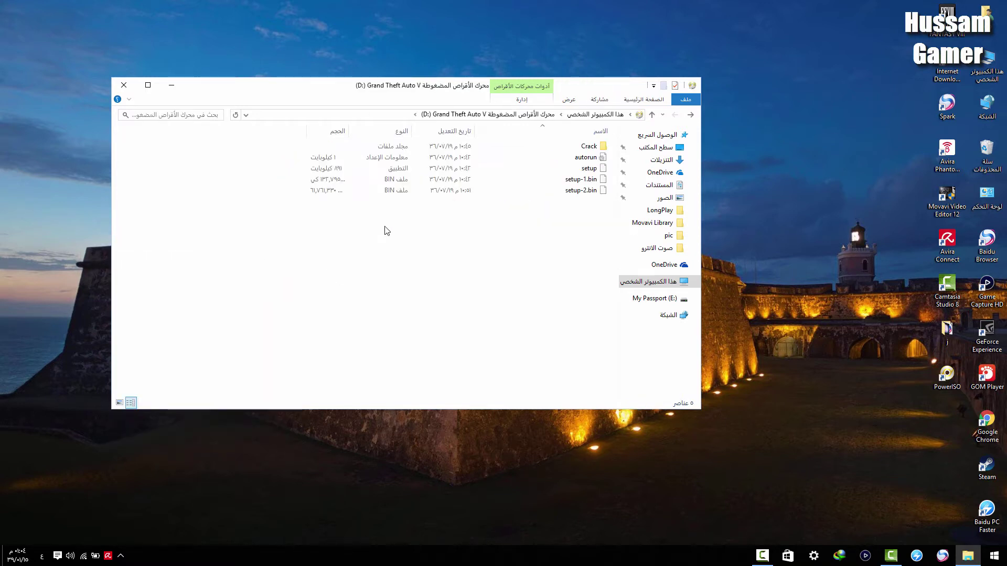
double_click(588, 169)
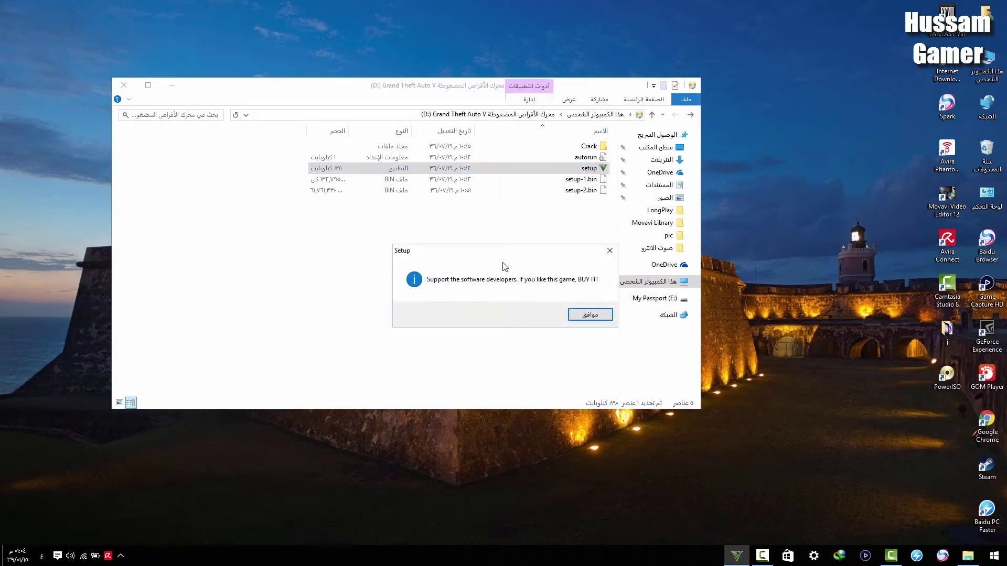
click(598, 251)
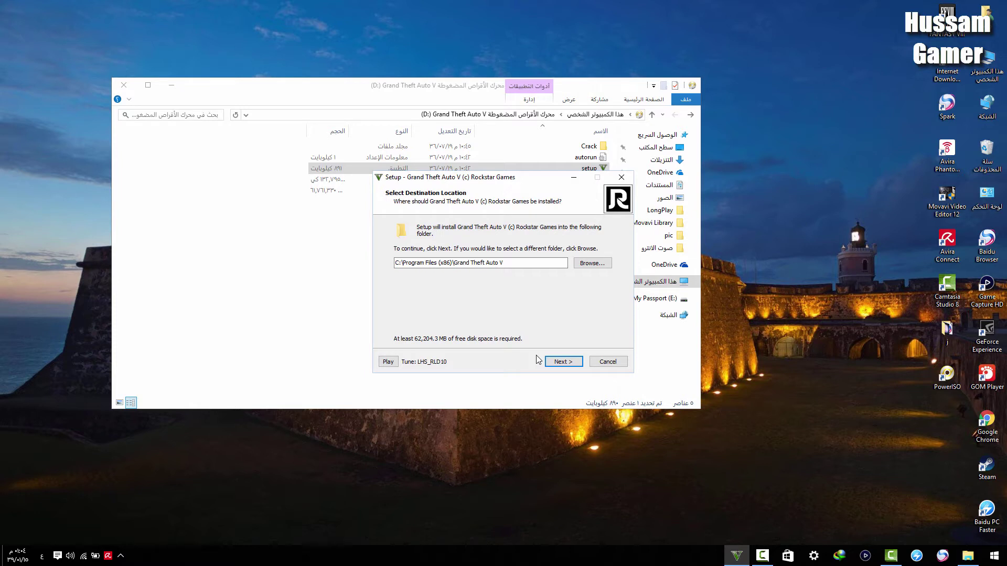
Install the game to C:\Program Files (x86)\Grand Theft Auto V with desktop and start menu icons
click(556, 361)
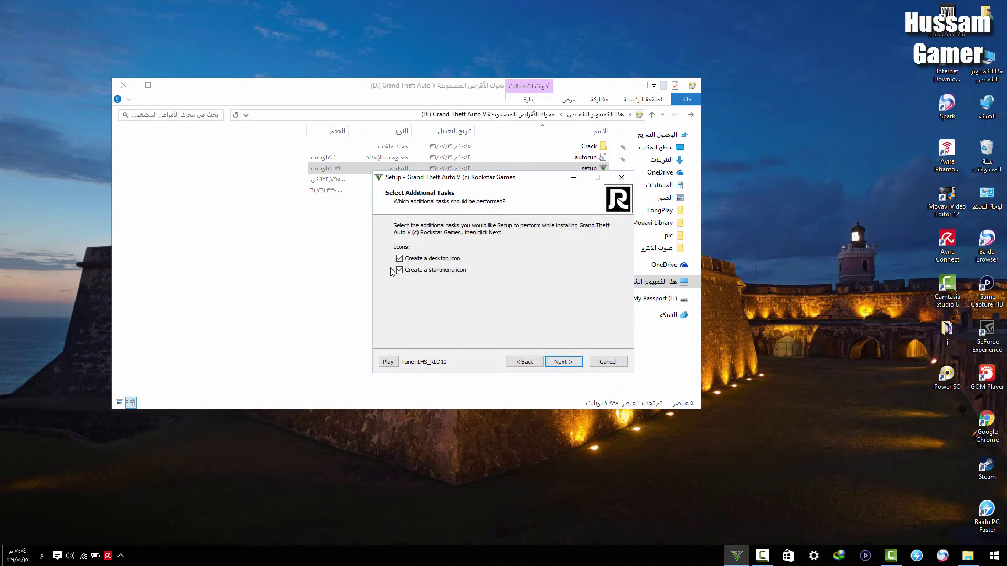
click(582, 362)
click(575, 361)
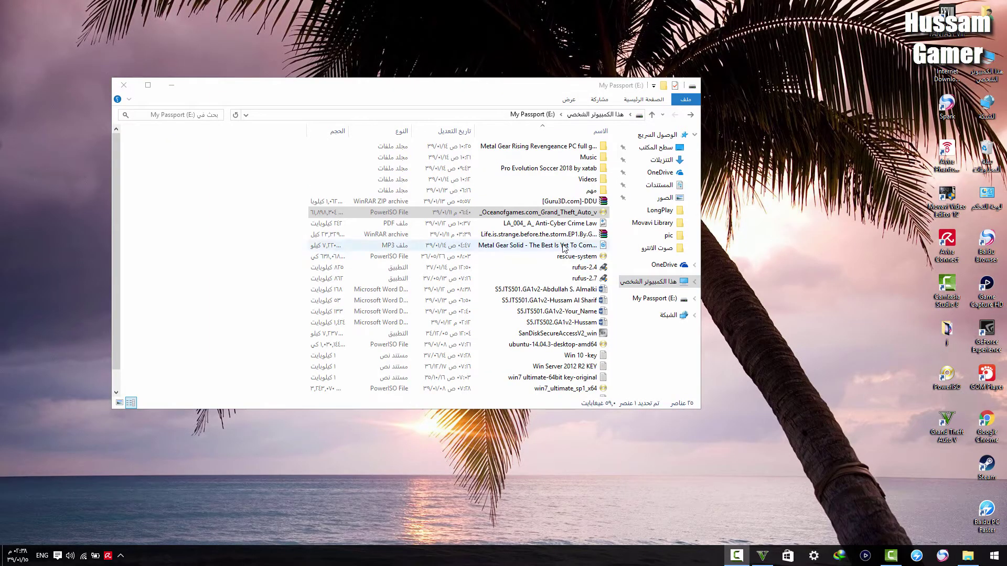
Try to run setup.exe from the _Oceanofgames.com_Grand_Theft_Auto_v image in WinRAR, cancel the extraction, and close both windows
right_click(561, 215)
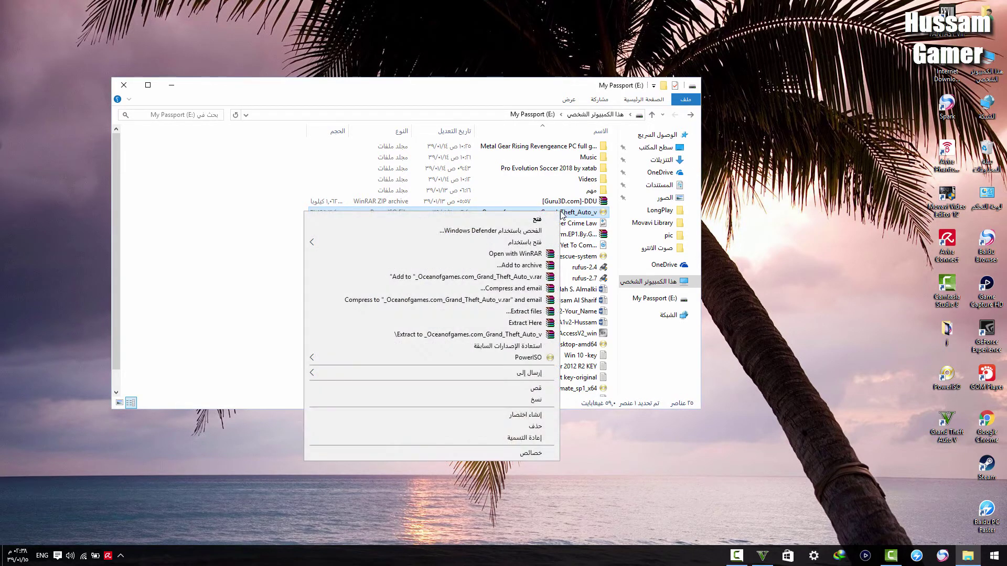
click(516, 255)
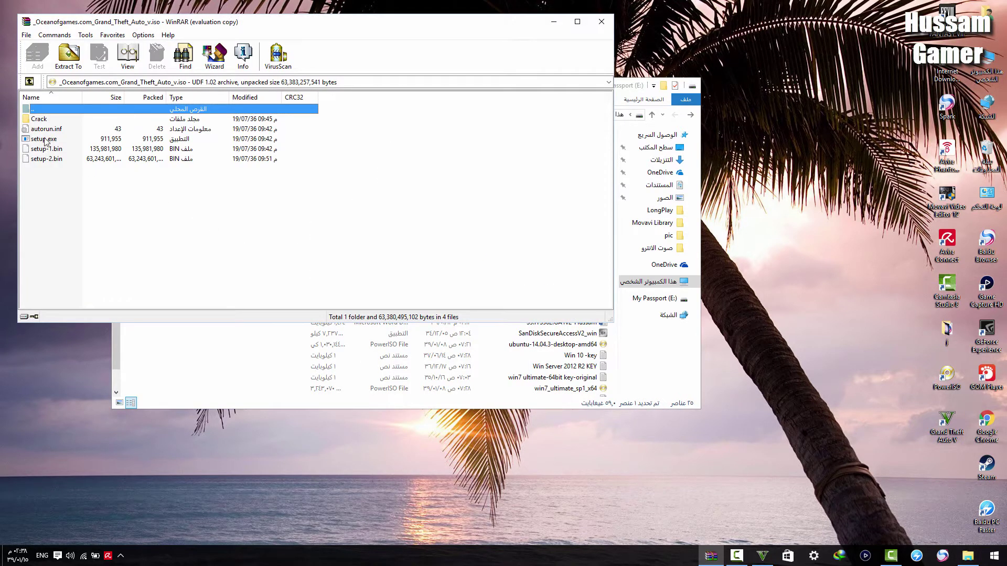
click(41, 139)
double_click(41, 139)
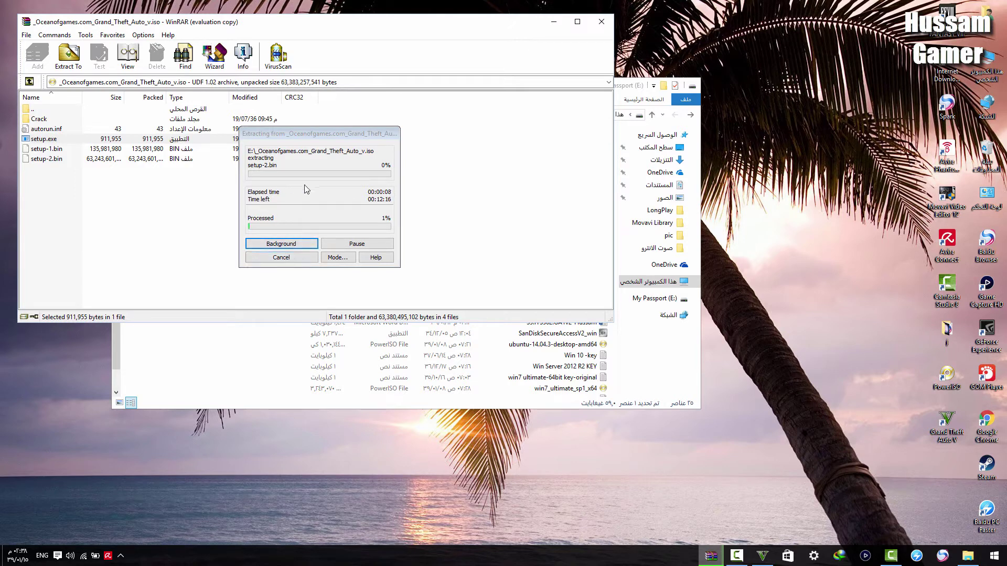
click(289, 257)
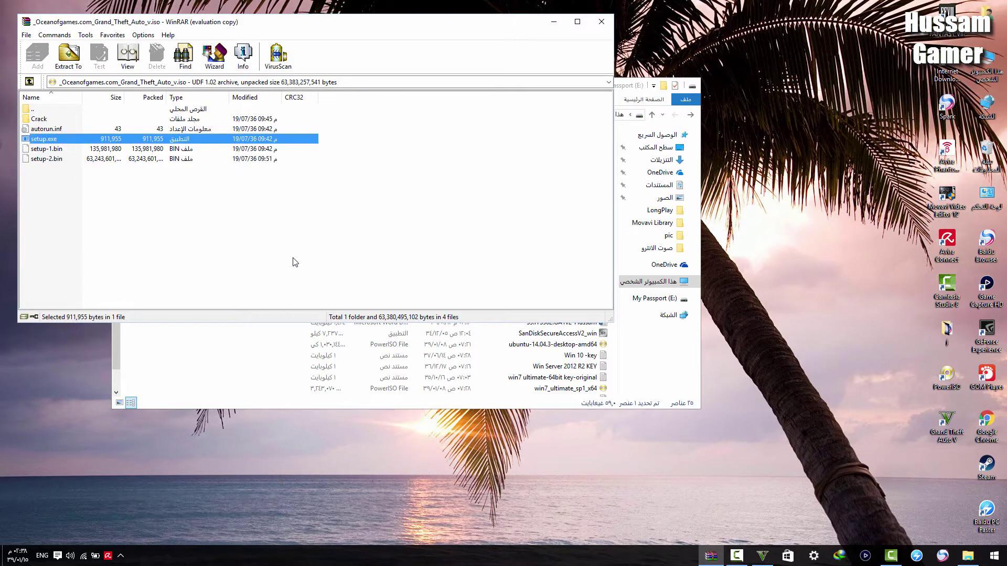
click(601, 22)
click(124, 85)
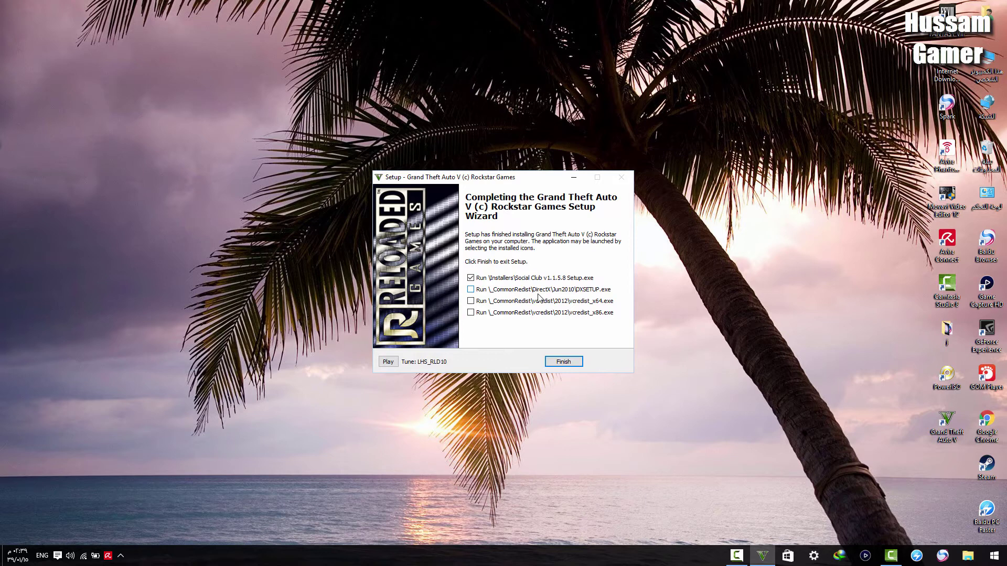
Finish the game setup with the Social Club, DirectX, vcredist_x64 and vcredist_x86 installers all set to run
click(470, 290)
click(470, 301)
click(470, 313)
click(559, 362)
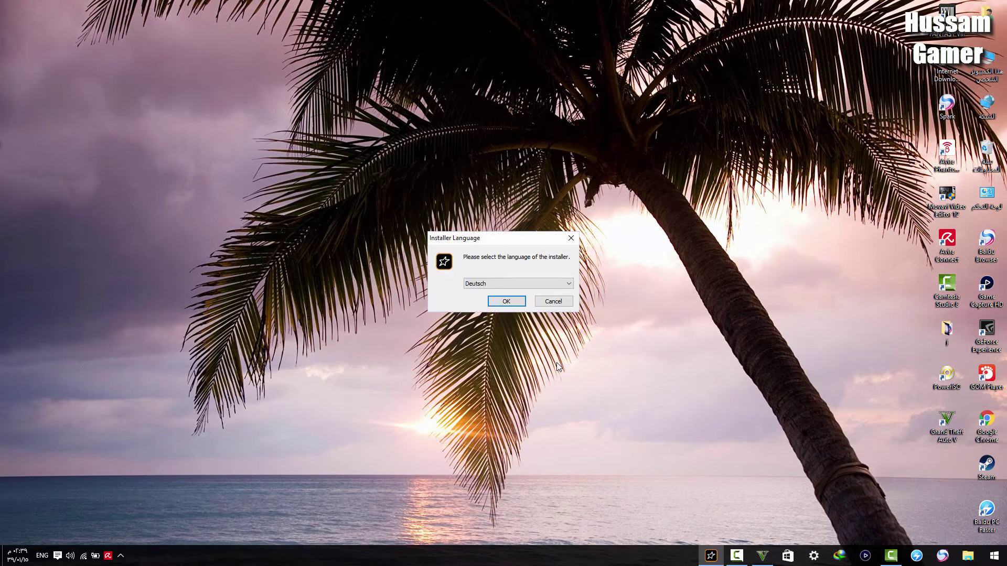
Install Rockstar Games Social Club in English, accepting the license agreement, and close its setup
click(493, 284)
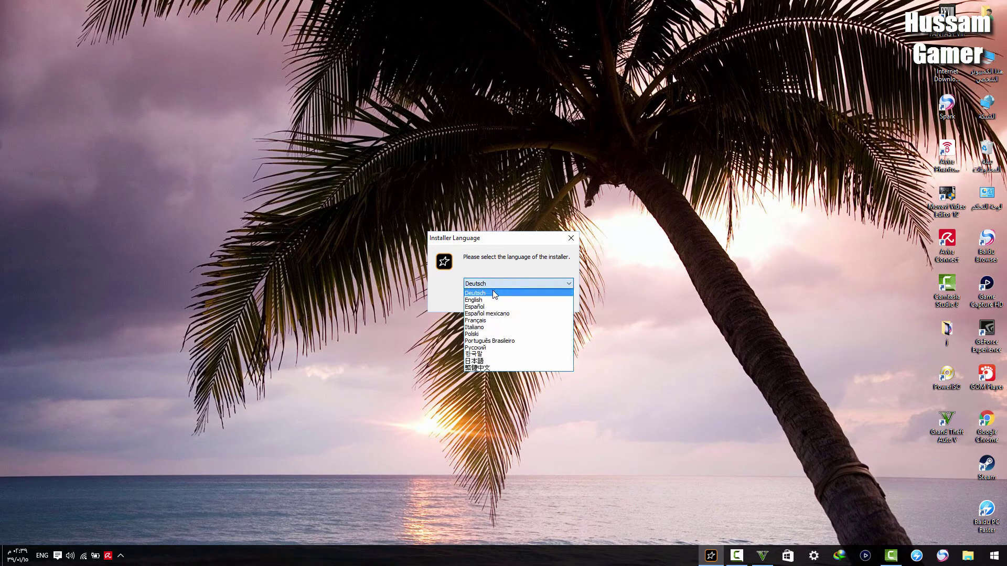
click(492, 290)
click(492, 302)
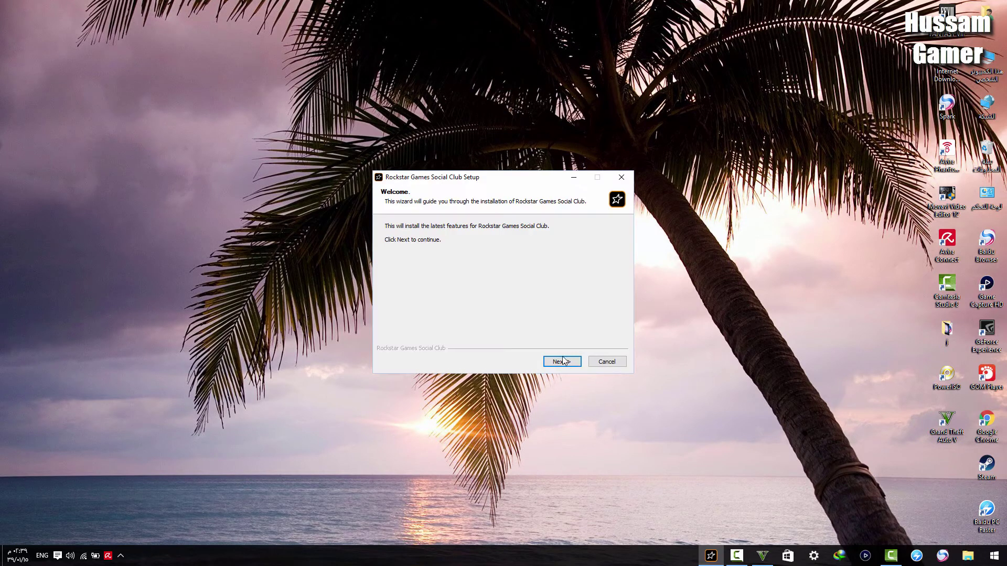
click(562, 361)
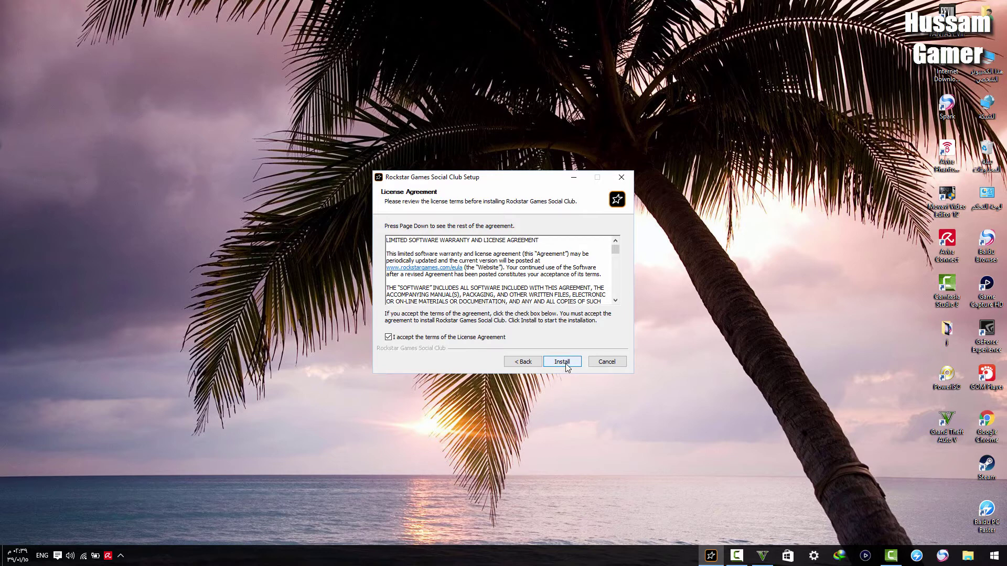
click(565, 363)
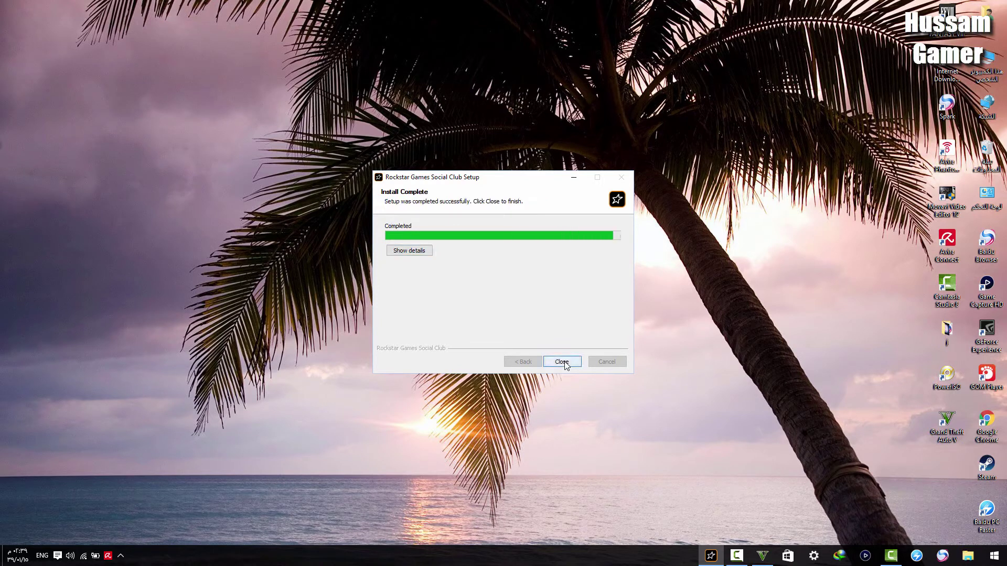
click(561, 362)
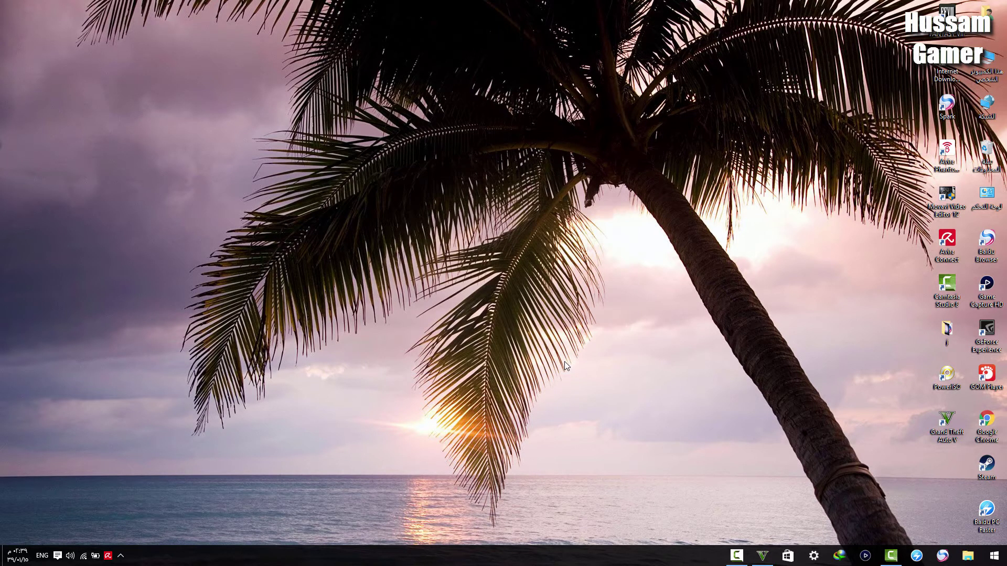
Accept the DirectX license agreement, install the DirectX runtime components and finish the setup
click(154, 194)
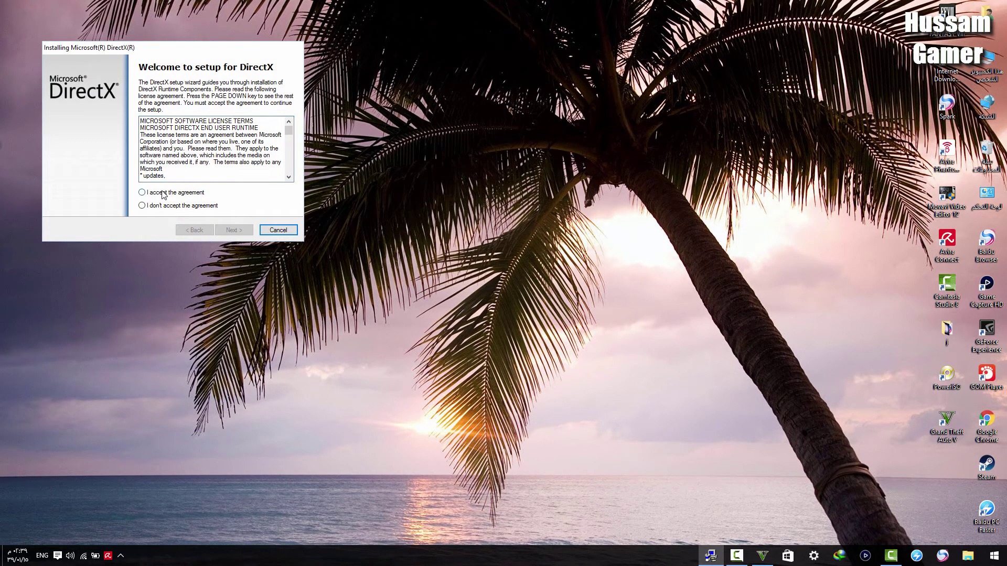
click(218, 231)
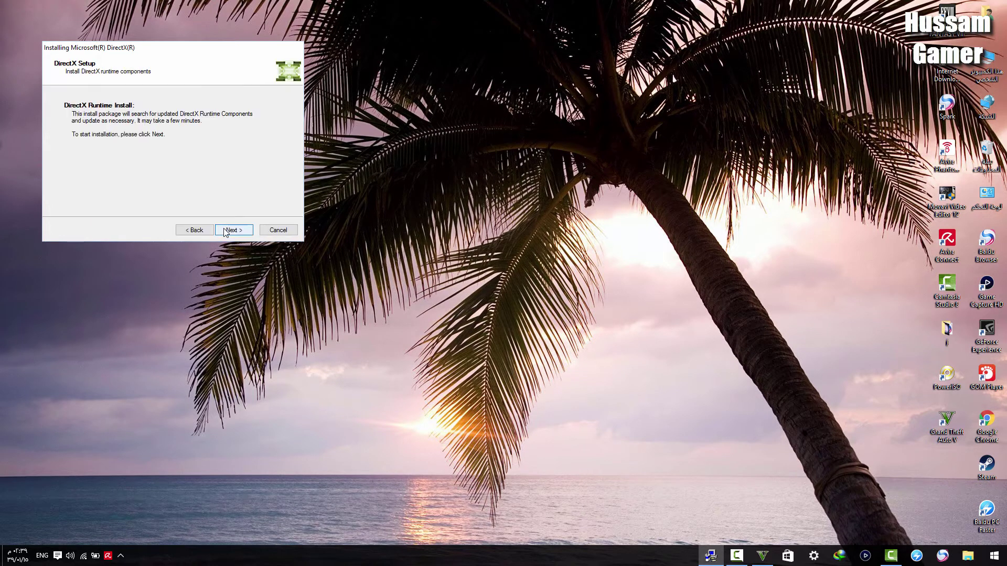
click(223, 229)
drag(158, 46, 437, 173)
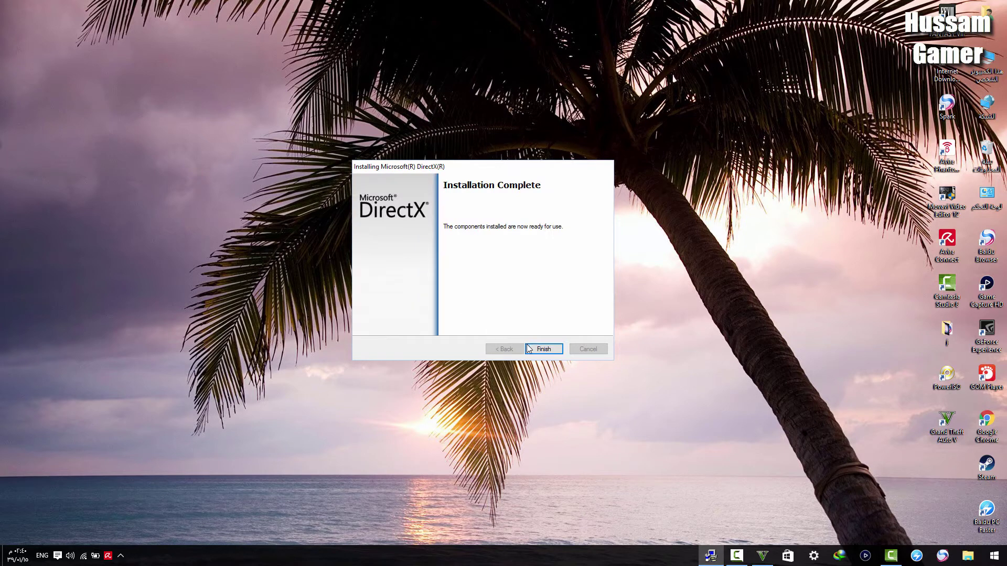
click(545, 350)
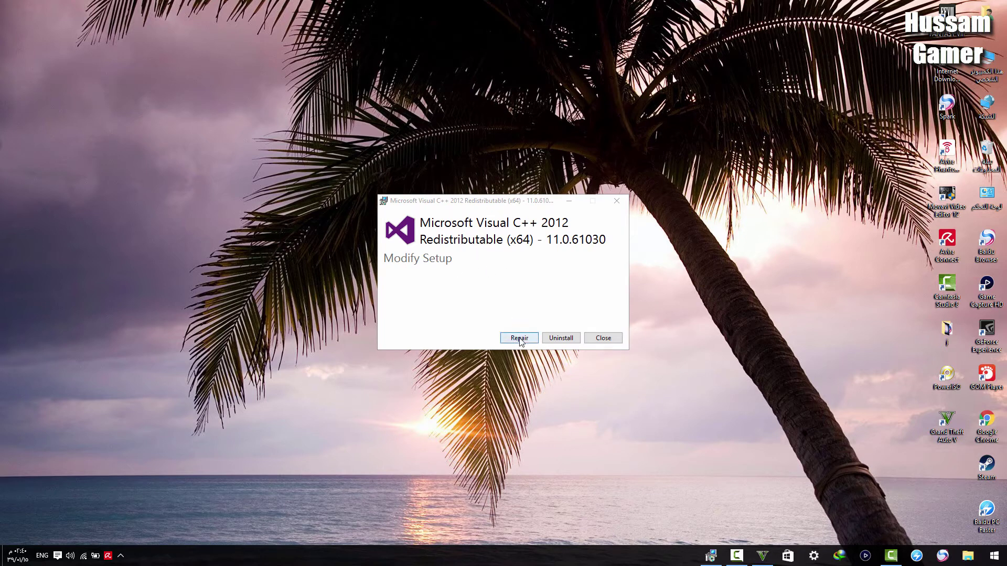
Close the Visual C++ 2012 Redistributable x64 and x86 setups without repairing or uninstalling, confirming each cancellation
click(603, 338)
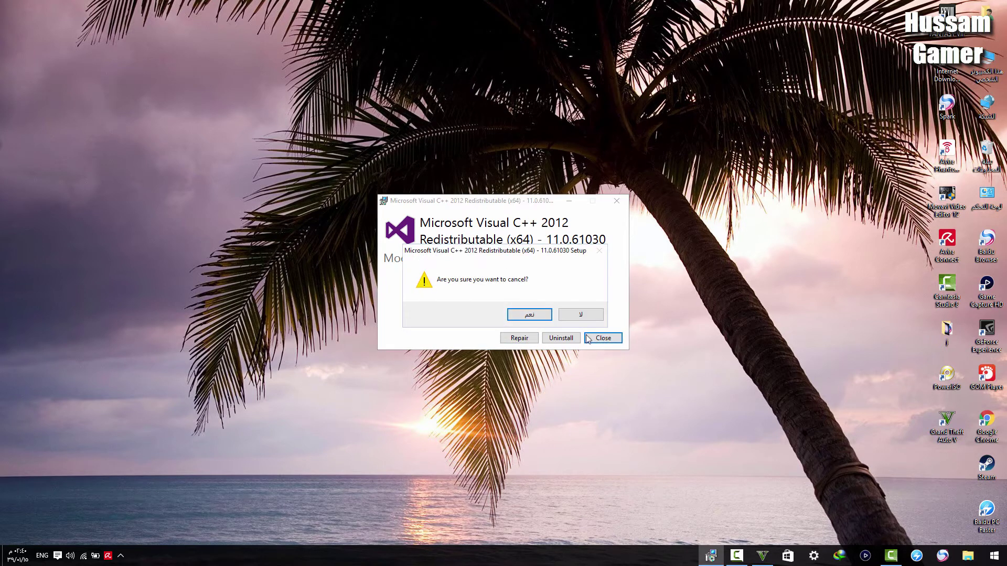
click(530, 315)
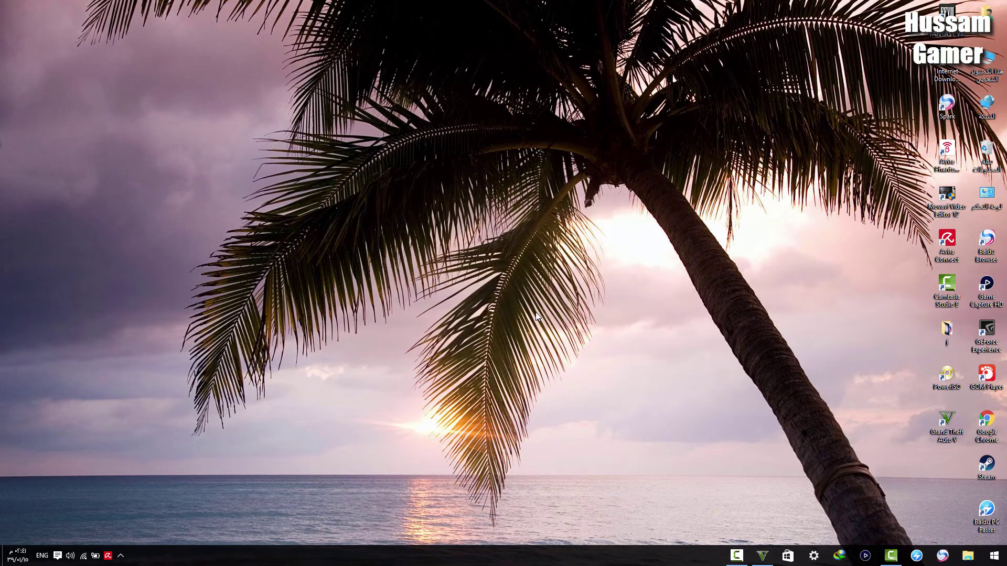
click(593, 339)
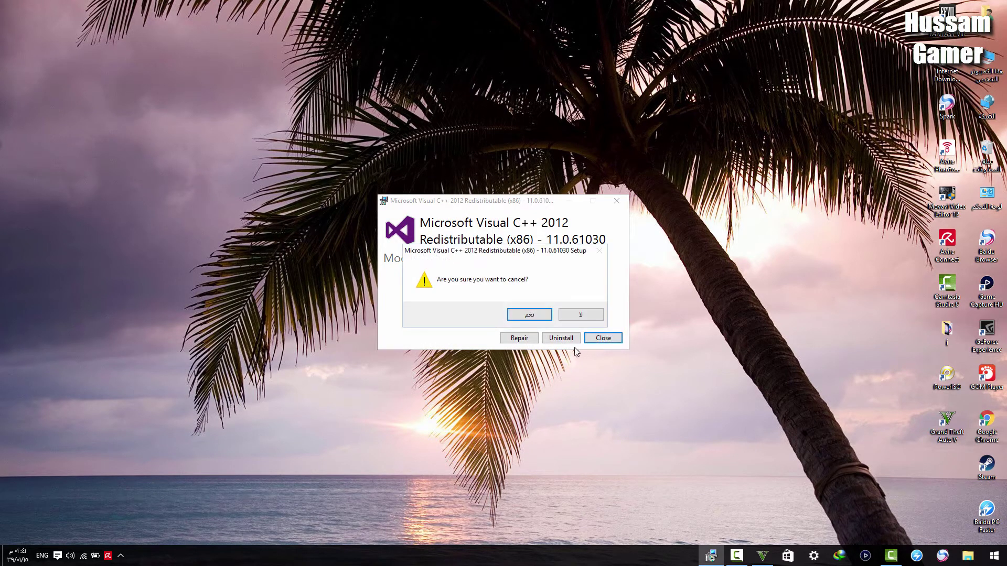
click(540, 316)
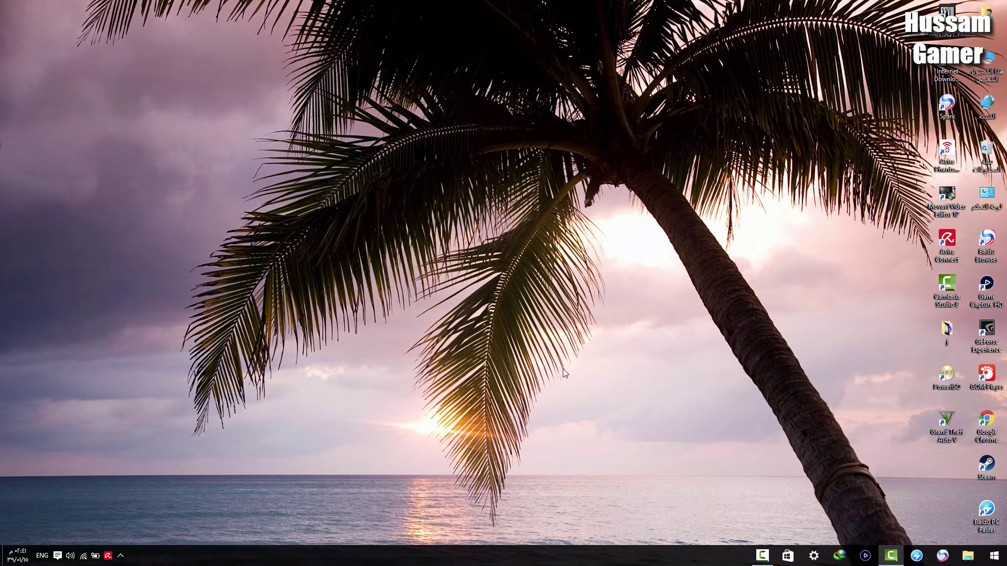
drag(948, 21, 669, 349)
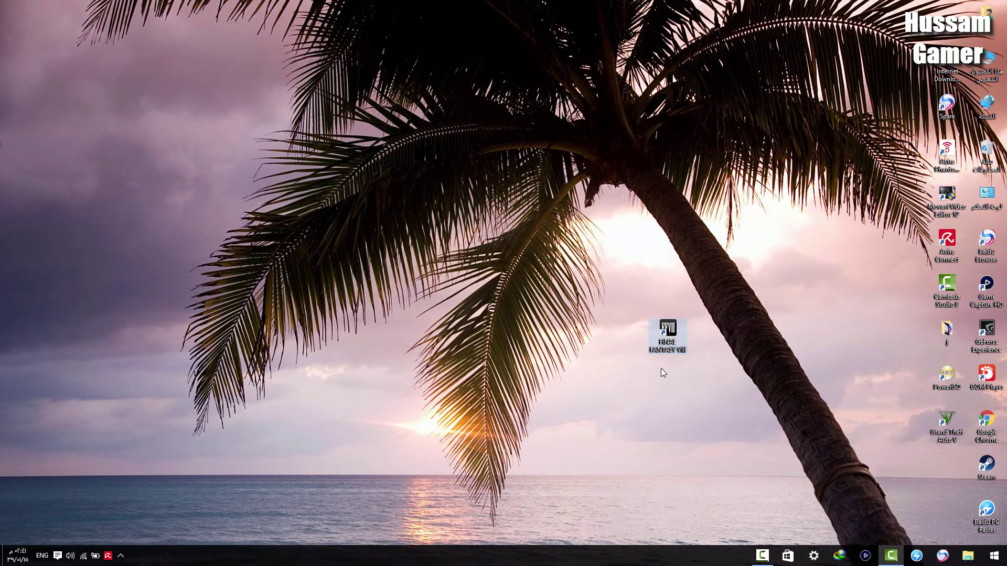
click(658, 367)
drag(668, 332, 948, 15)
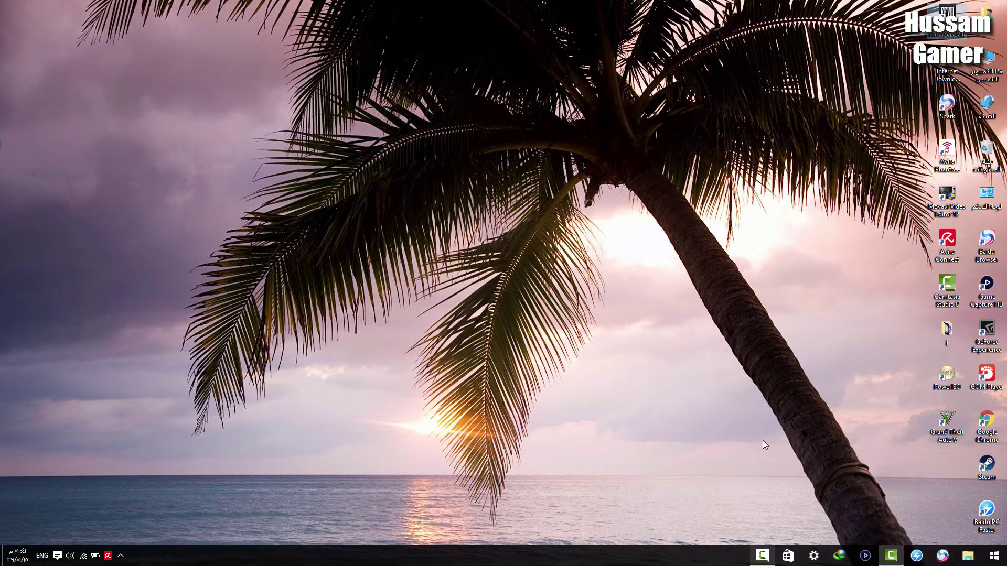
Open the file location of the Grand Theft Auto V desktop shortcut and move its folder window aside
click(948, 424)
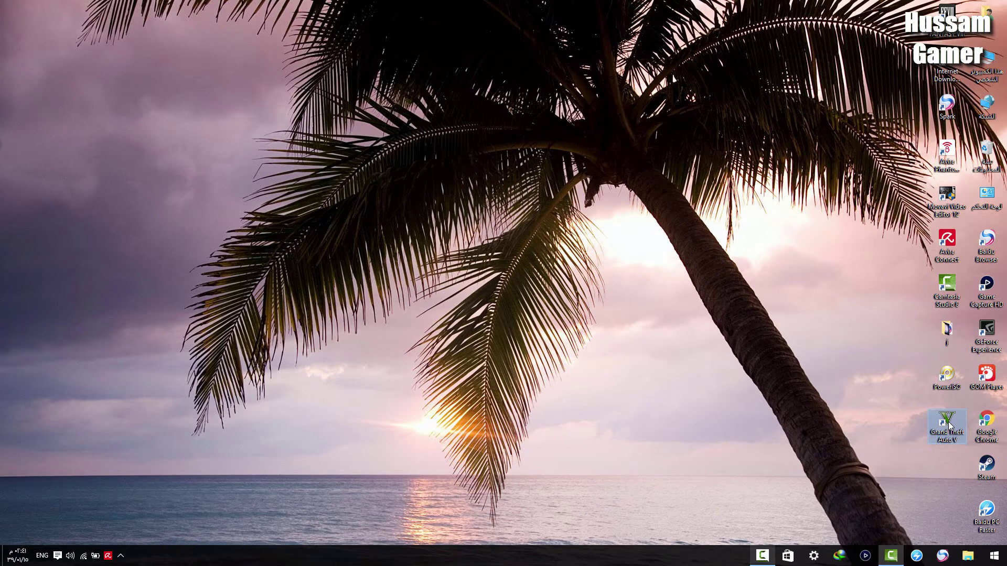
right_click(948, 424)
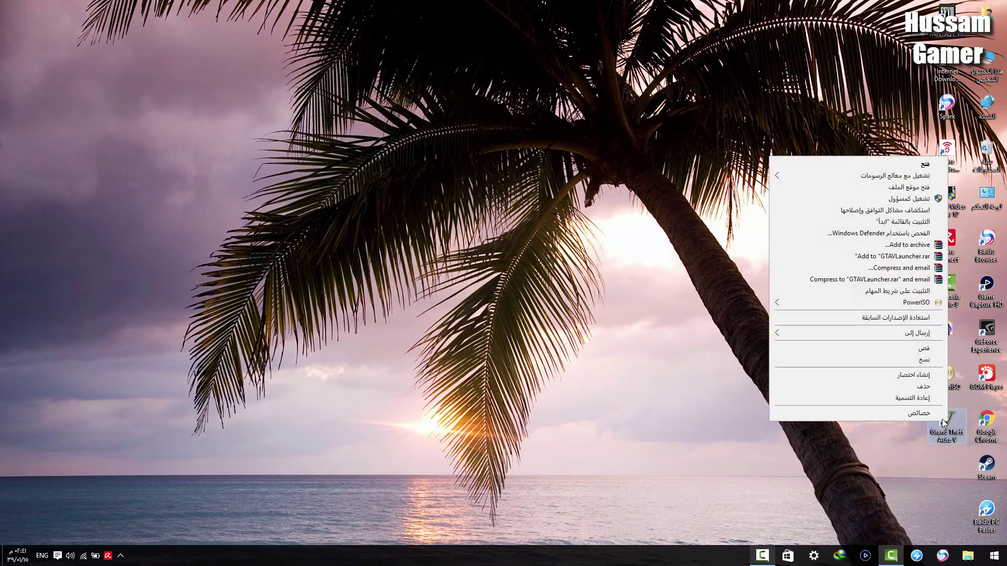
click(884, 187)
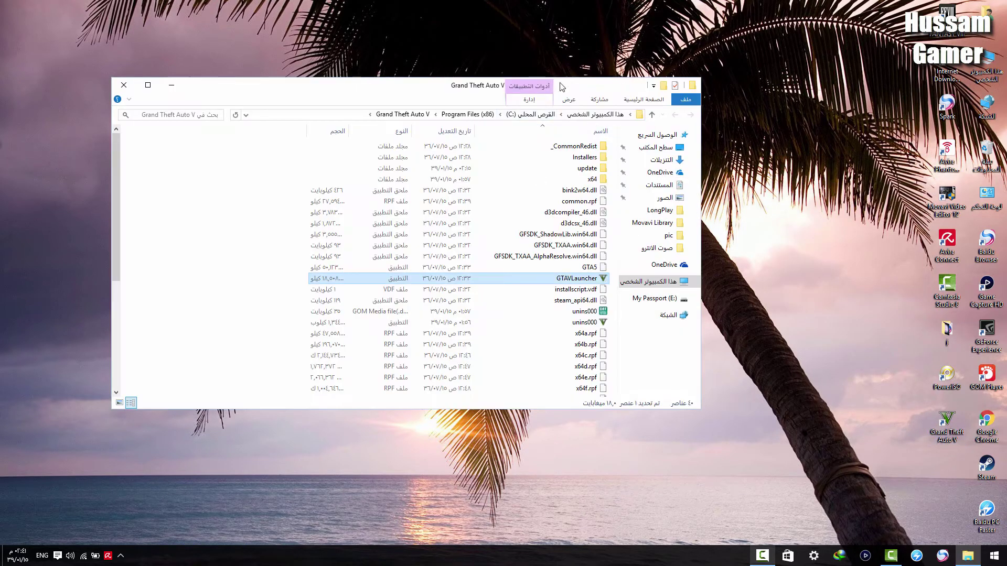
drag(570, 88, 477, 80)
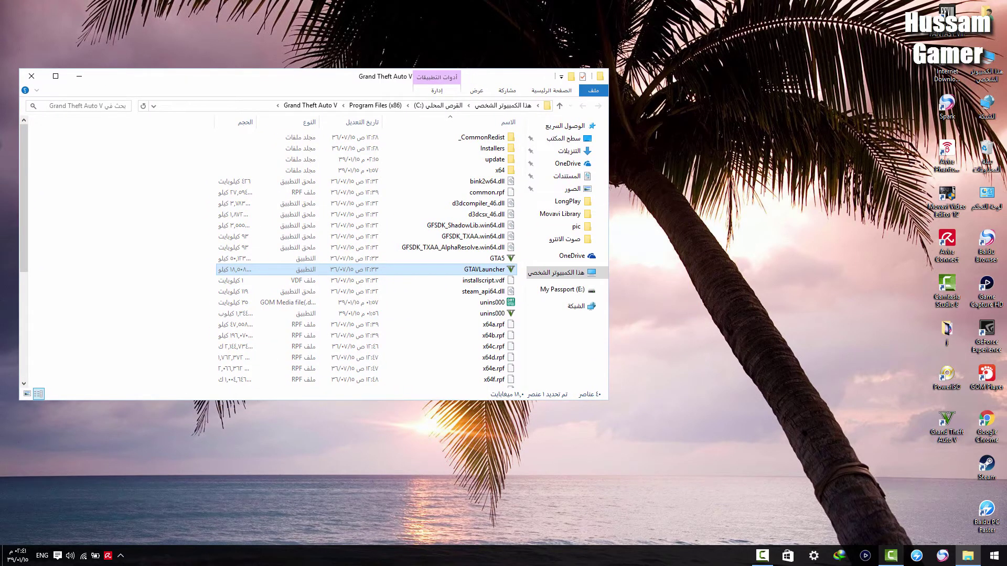
Open a second File Explorer window, place it beside the game folder, and show the My Passport (E:) drive
right_click(960, 559)
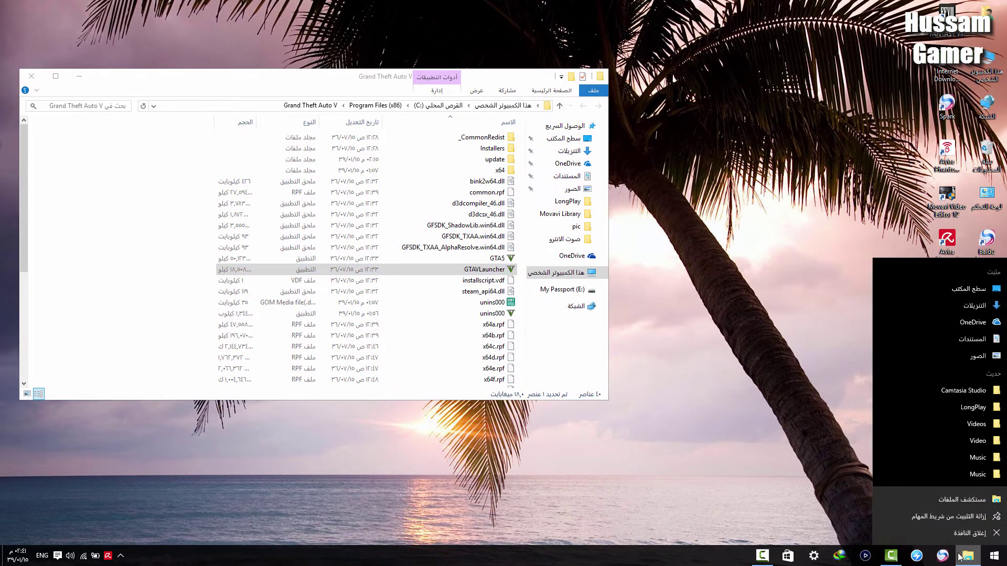
click(948, 500)
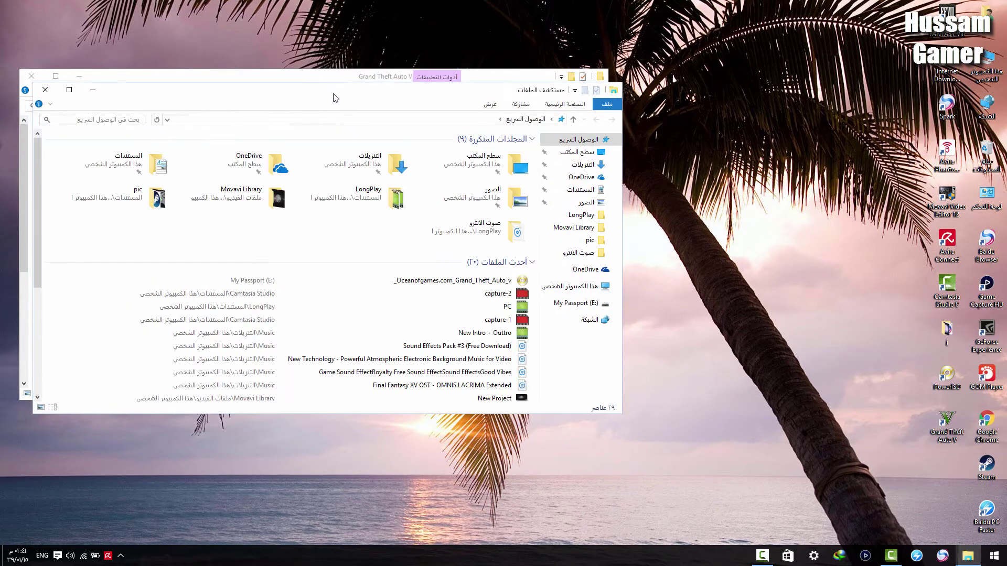
drag(336, 99, 716, 171)
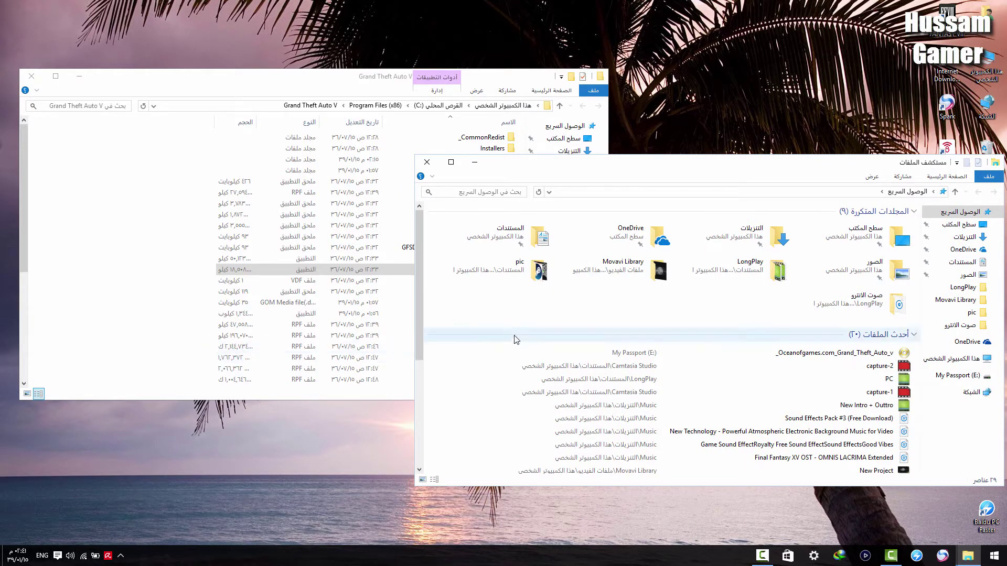
click(528, 275)
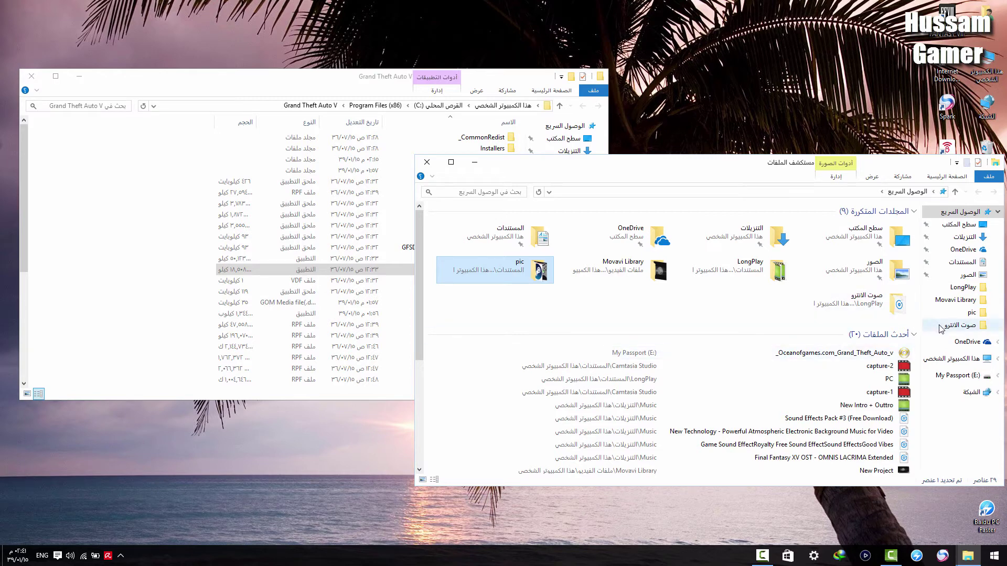
click(962, 373)
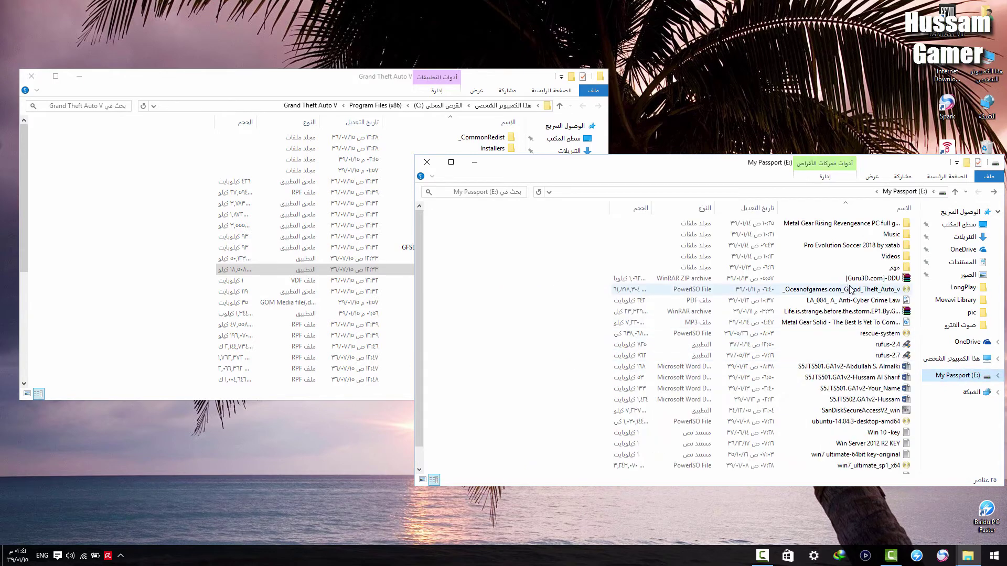
Mount the _Oceanofgames.com_Grand_Theft_Auto_v ISO image from My Passport (E:) to virtual drive D: using PowerISO
right_click(850, 290)
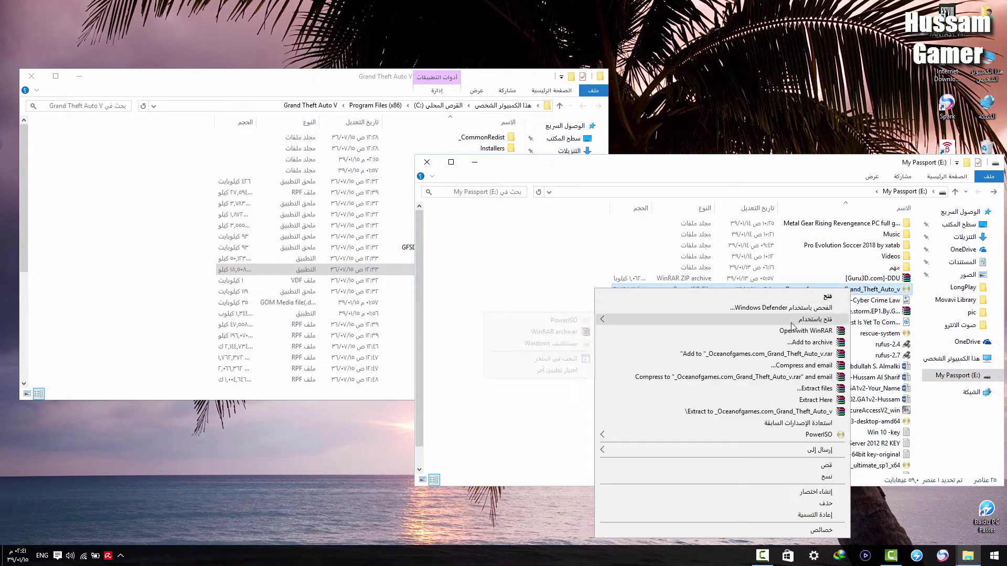
mouse_move(792, 325)
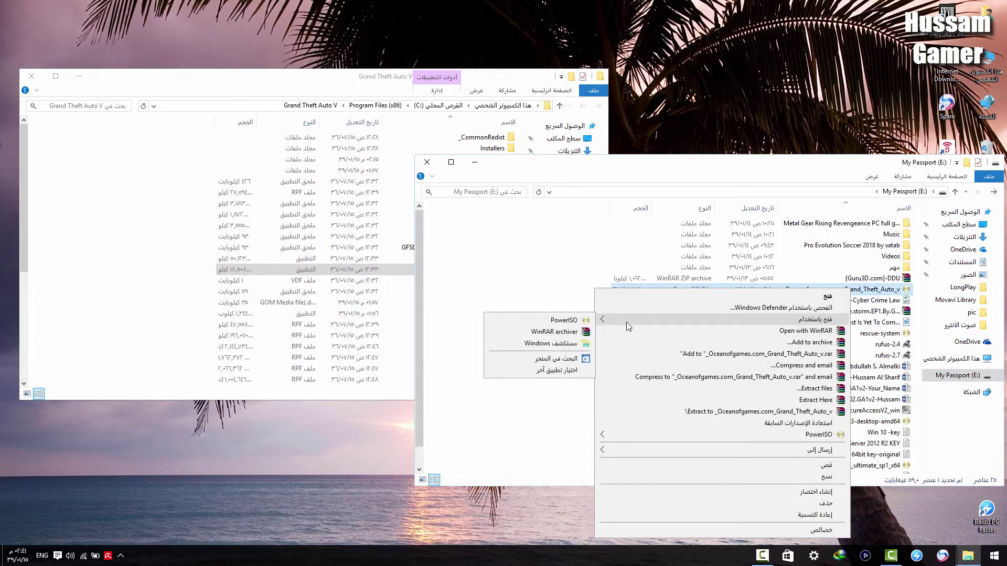
mouse_move(605, 434)
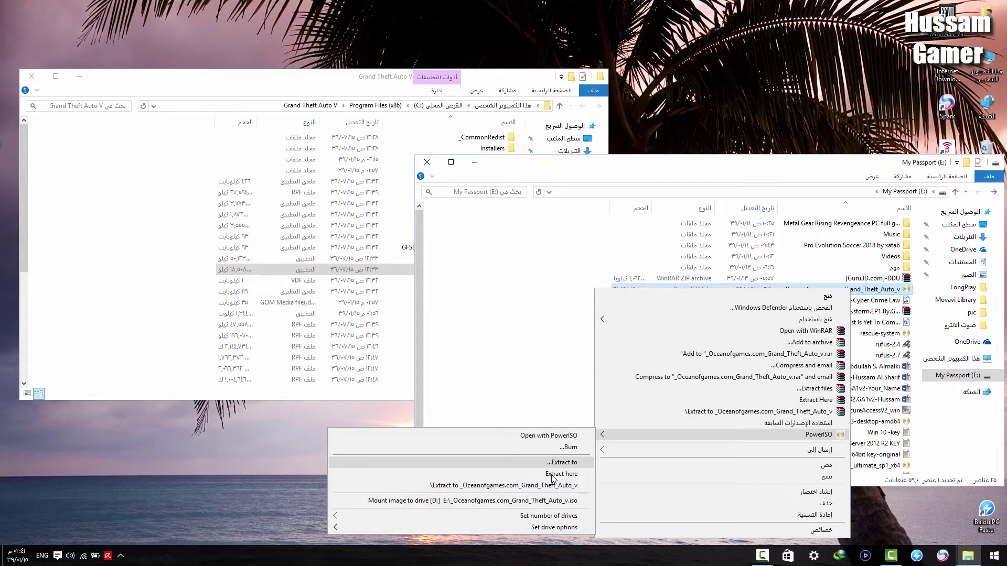
click(386, 500)
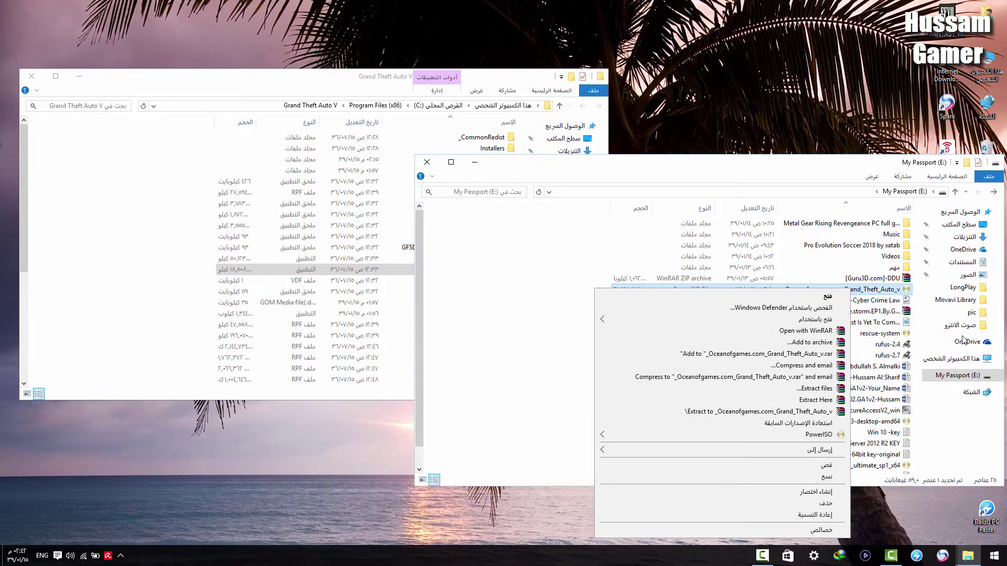
Open the mounted Grand Theft Auto V (D:) drive from This PC without starting its setup, and enter its Crack folder
click(955, 359)
click(734, 313)
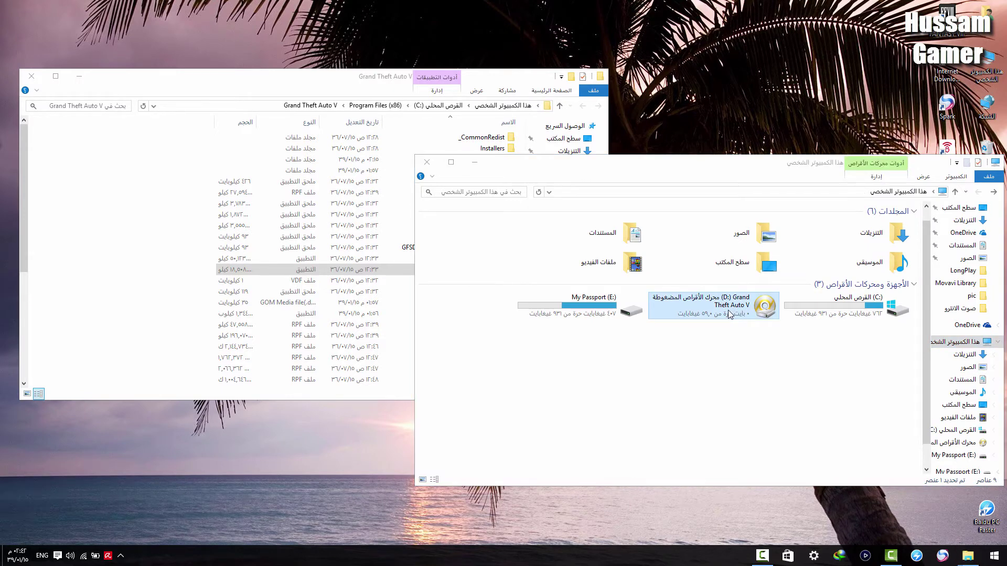
right_click(727, 315)
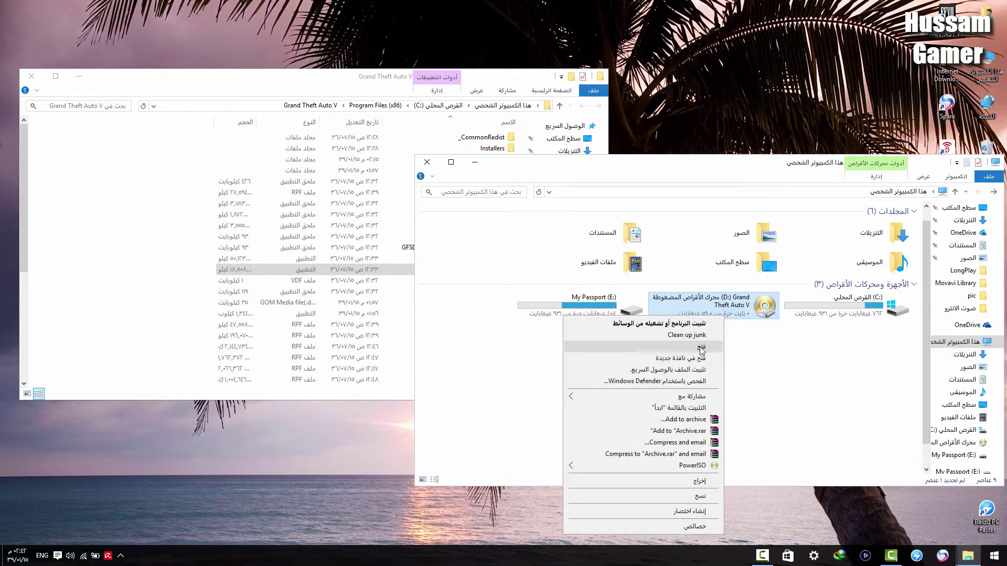
click(701, 349)
double_click(886, 243)
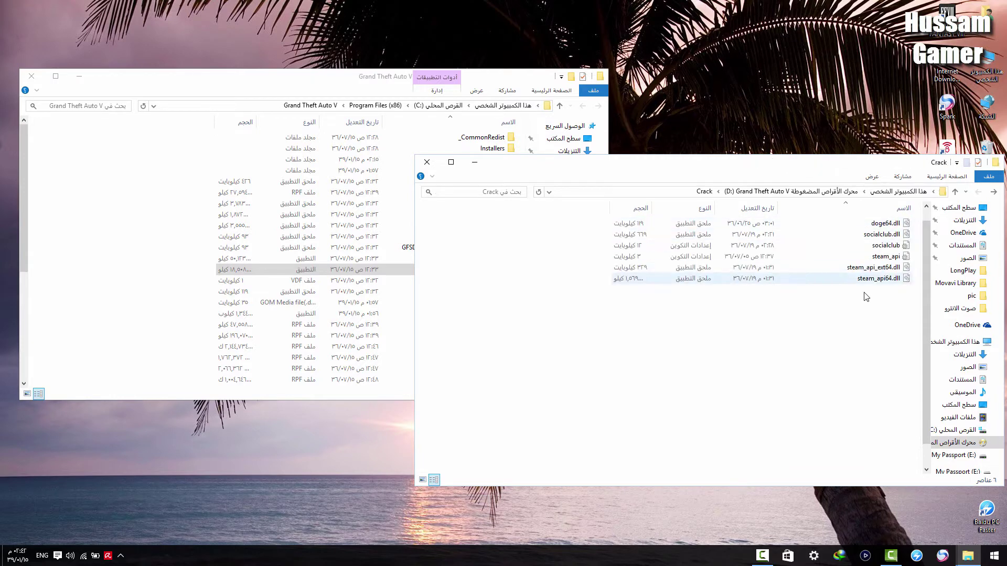
Copy all six files from the Crack folder into the Grand Theft Auto V folder, replacing the existing steam_api64.dll and granting the required permission
drag(866, 297, 112, 283)
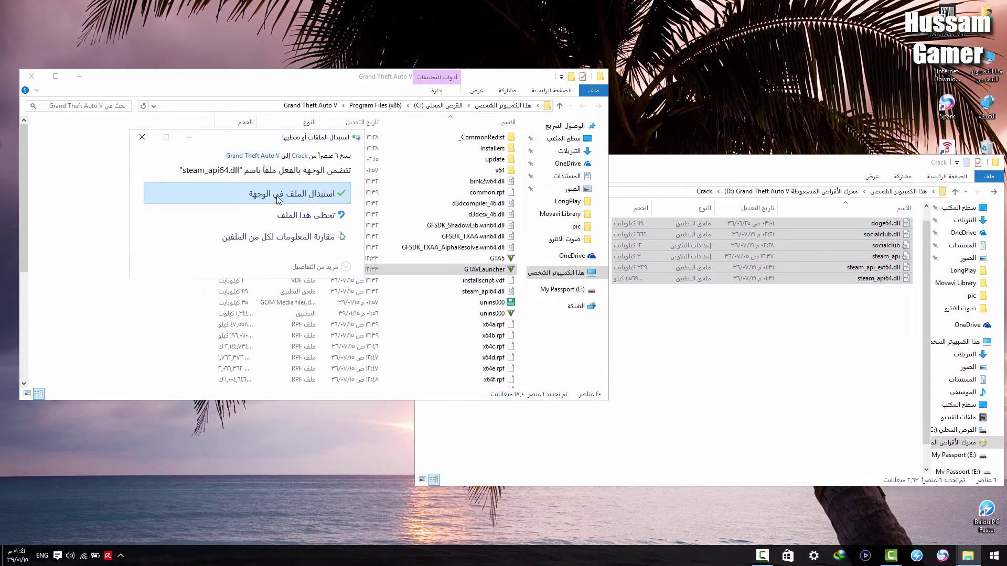
click(297, 195)
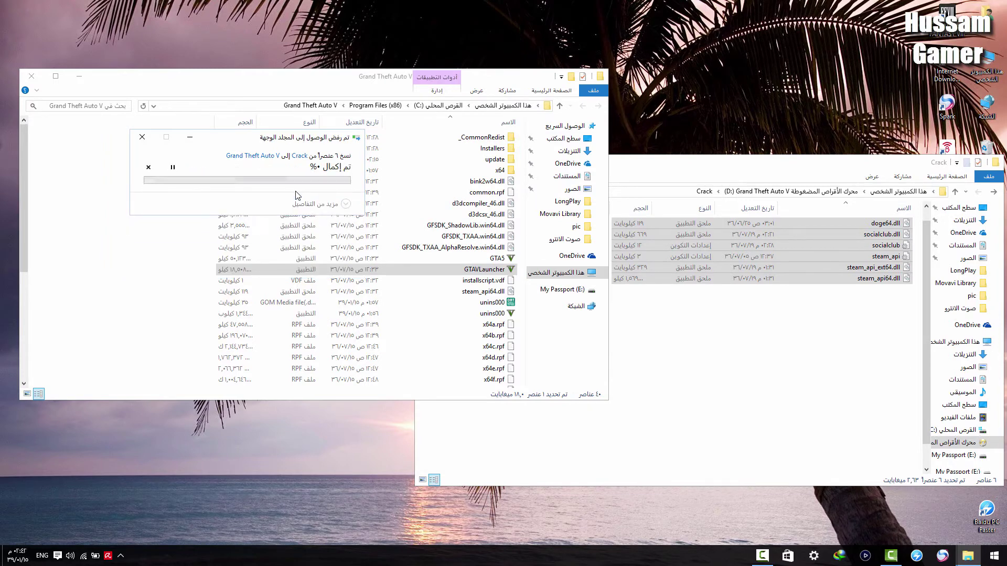
click(274, 227)
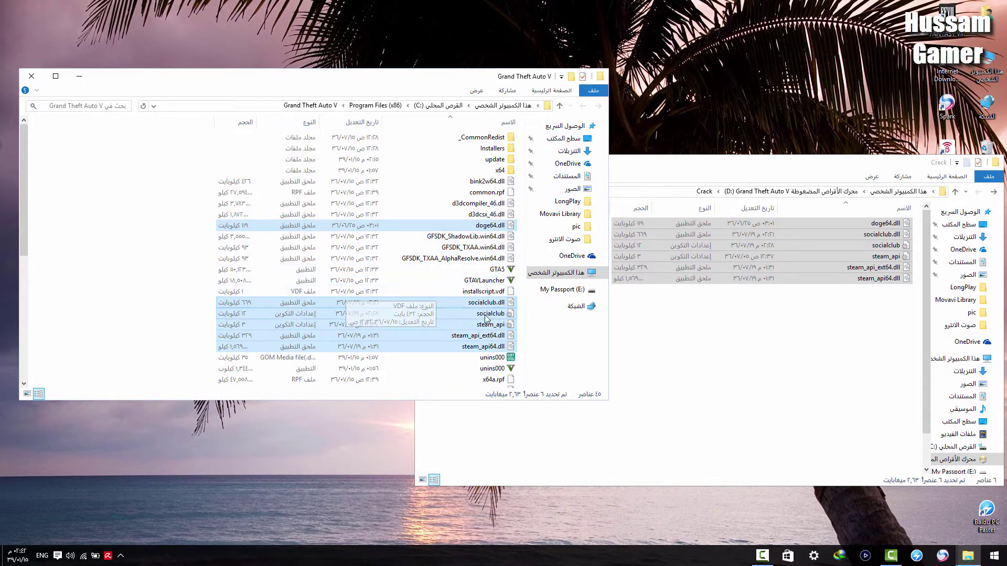
click(472, 324)
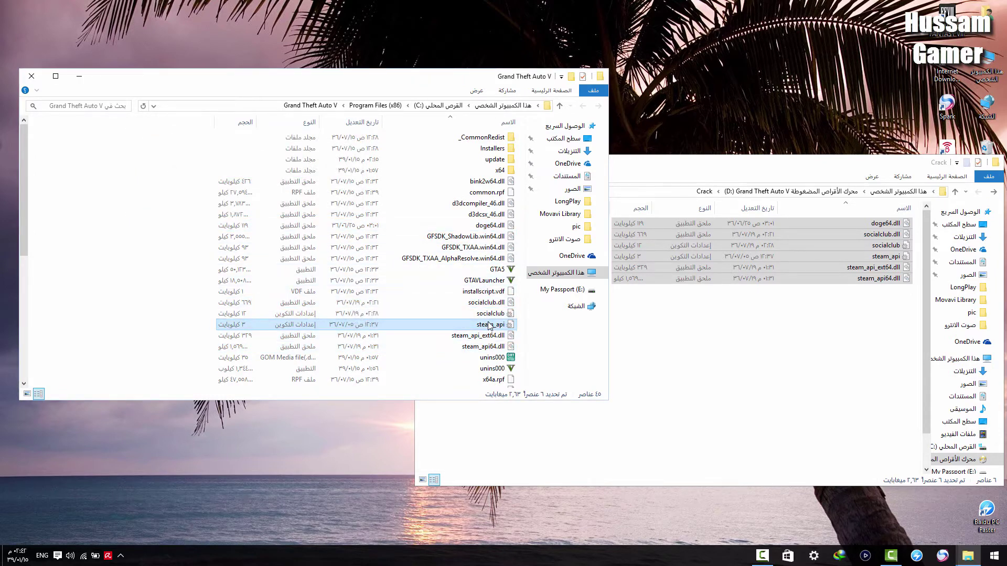
Launch the game with GTAVLauncher from the Grand Theft Auto V folder and dismiss the ReLOADeD notice
click(492, 284)
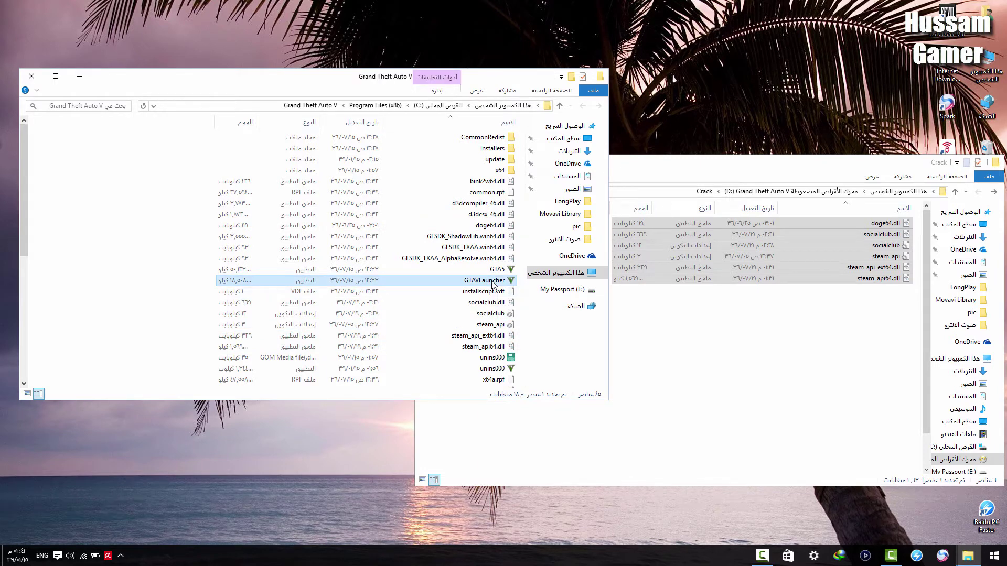
right_click(492, 284)
click(470, 304)
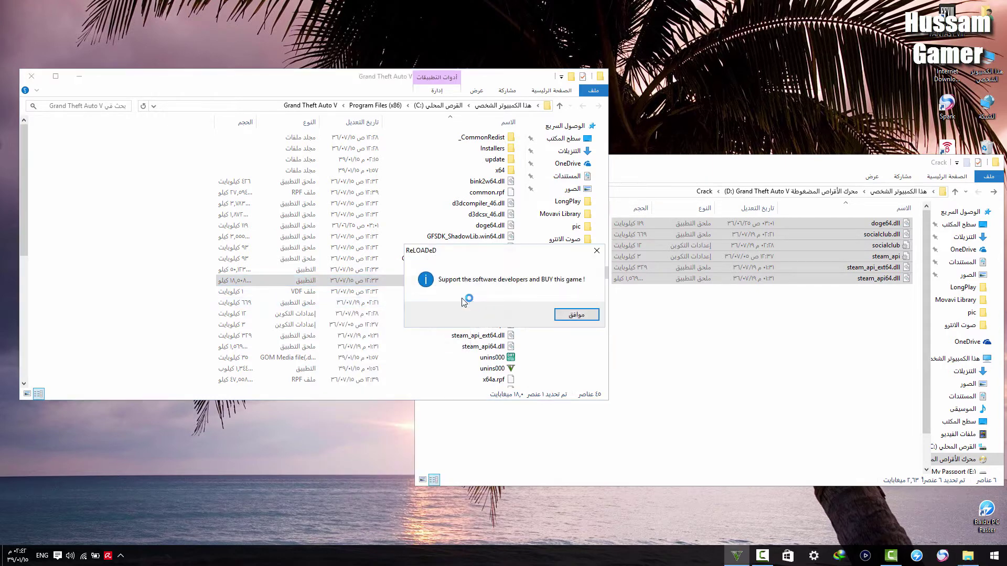
click(595, 251)
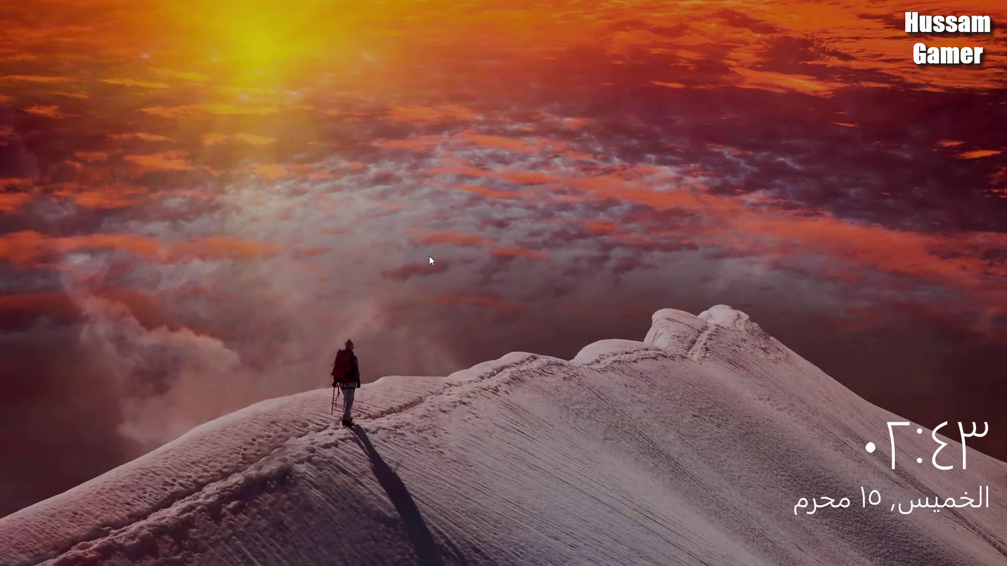
Allow Grand Theft Auto V through the Windows firewall on both private and public networks, and confirm the display calibration
click(457, 297)
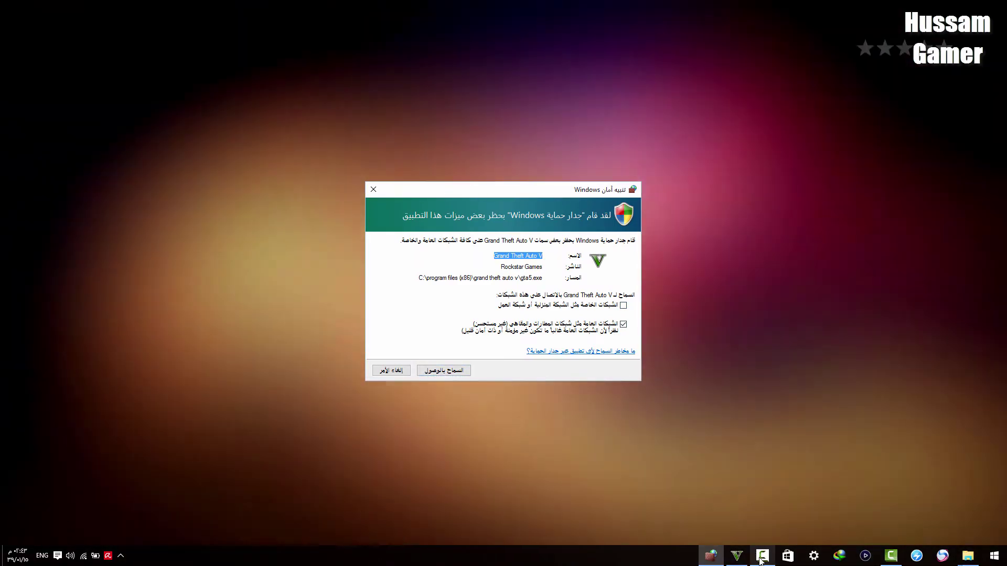
click(762, 558)
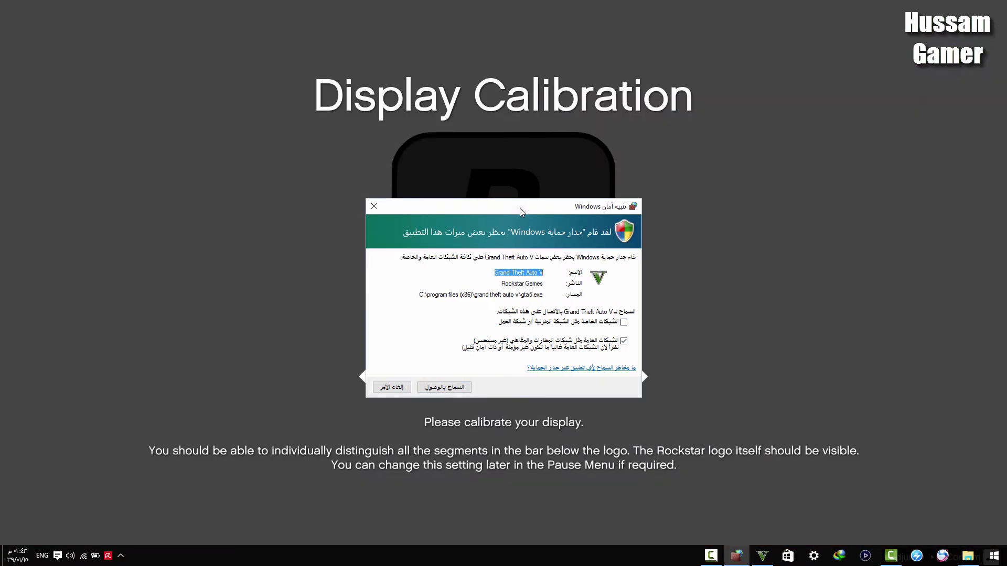
drag(520, 212, 520, 163)
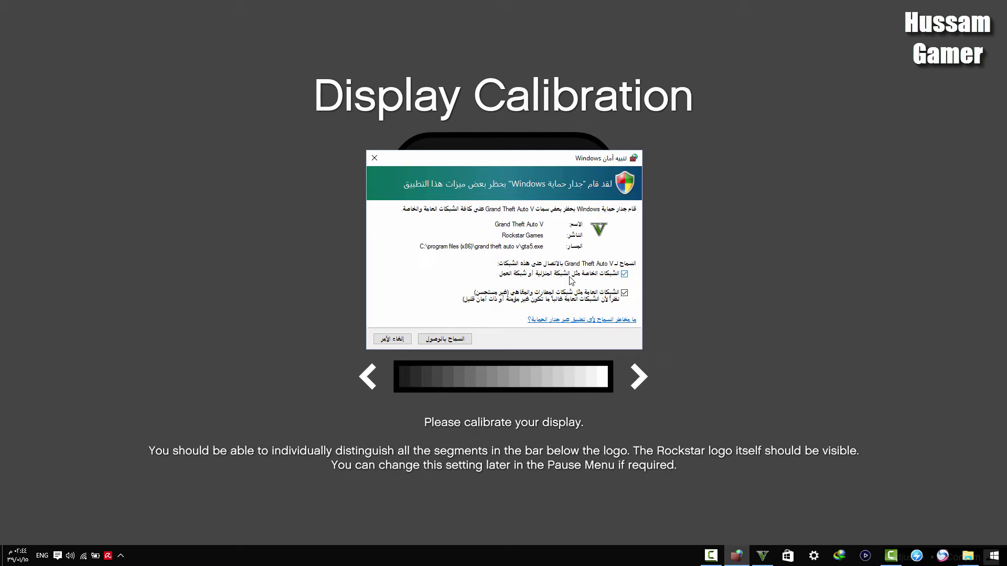
click(599, 273)
click(624, 294)
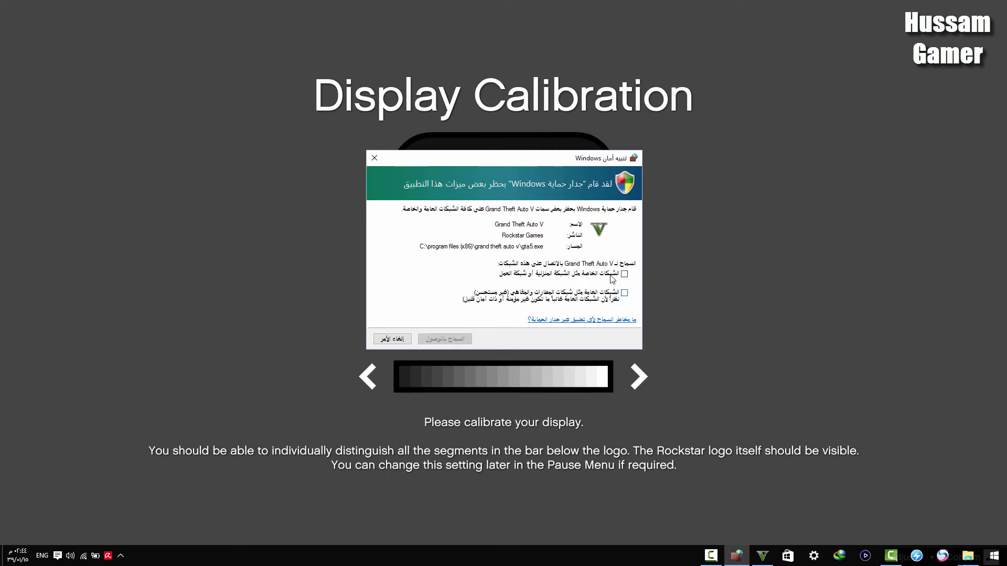
click(610, 275)
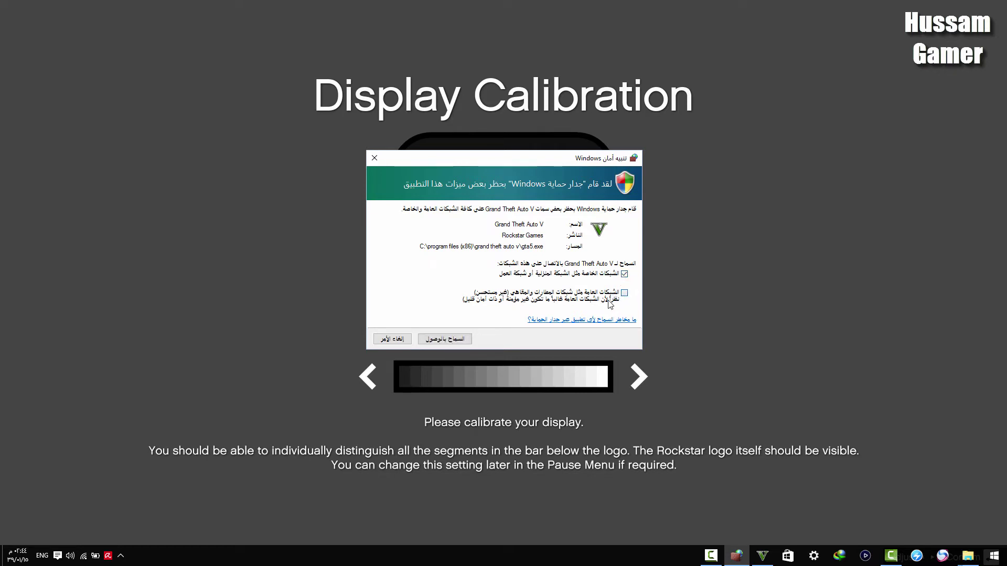
click(610, 303)
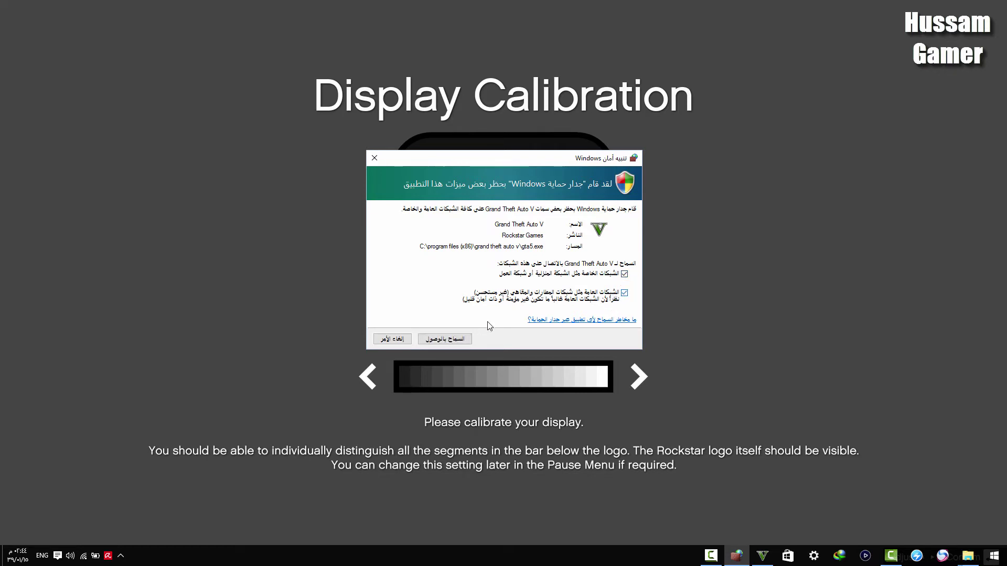
click(444, 339)
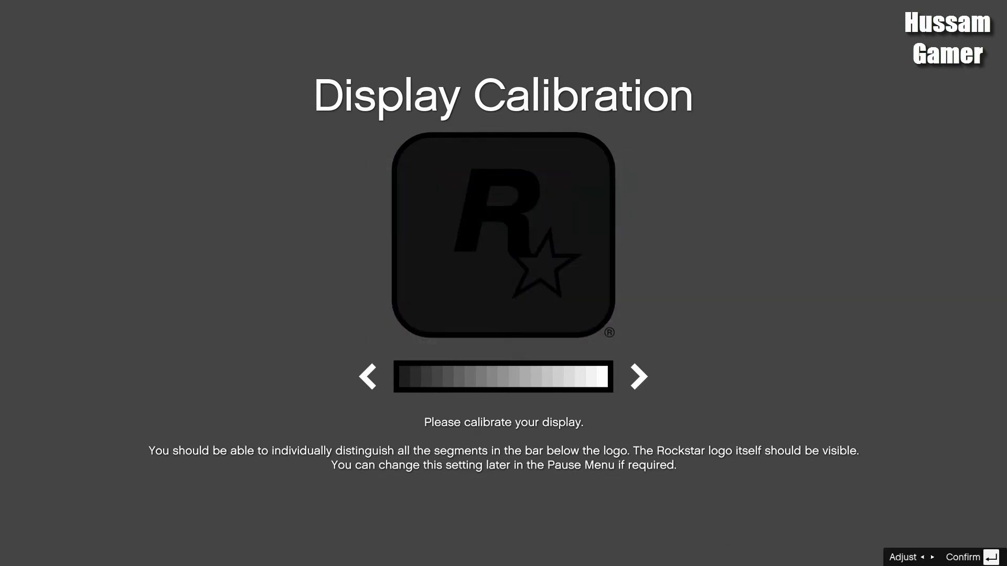
key(Return)
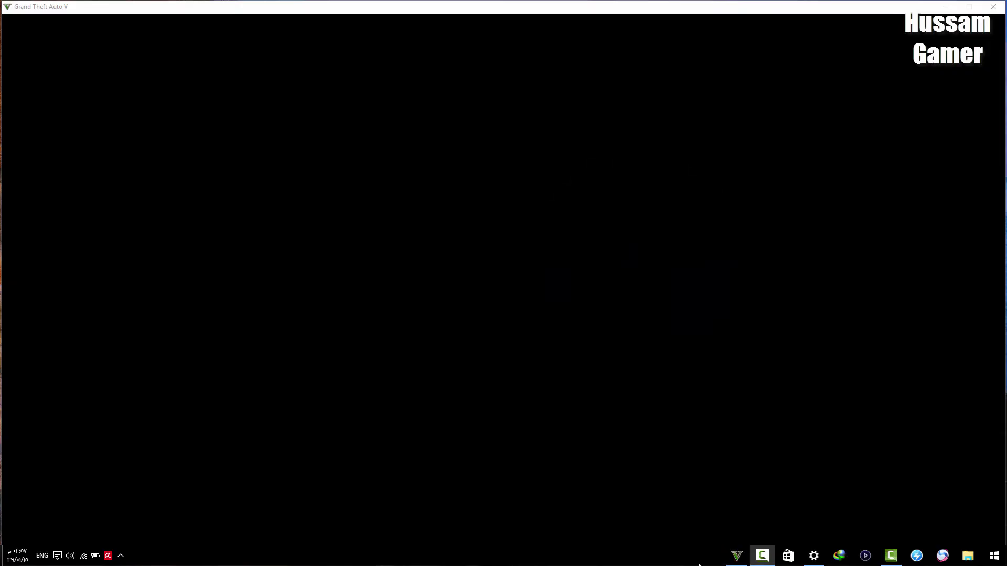